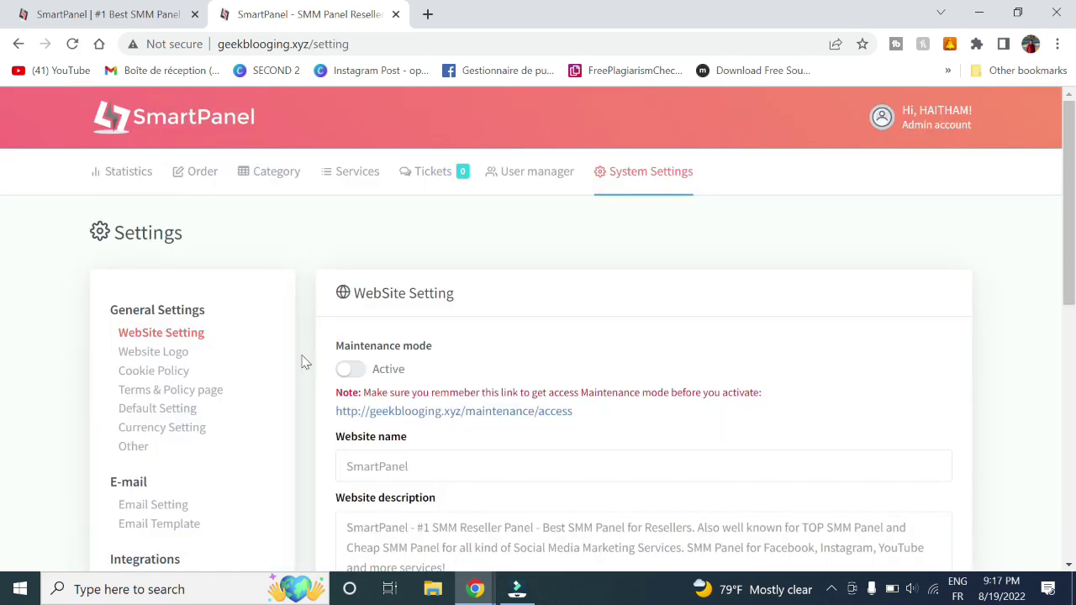
# - Open the maintenance access link in a new tab, then turn Maintenance mode on in settings
pyautogui.scroll(-1, 4, 249)
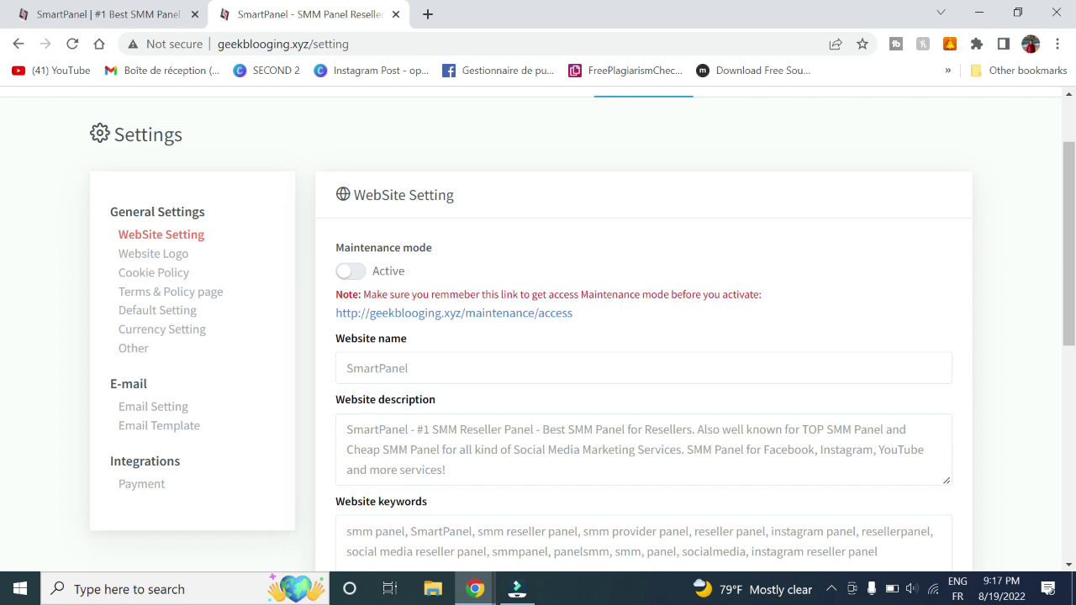
pyautogui.keyDown('ctrl'); pyautogui.click(437, 318); pyautogui.keyUp('ctrl')
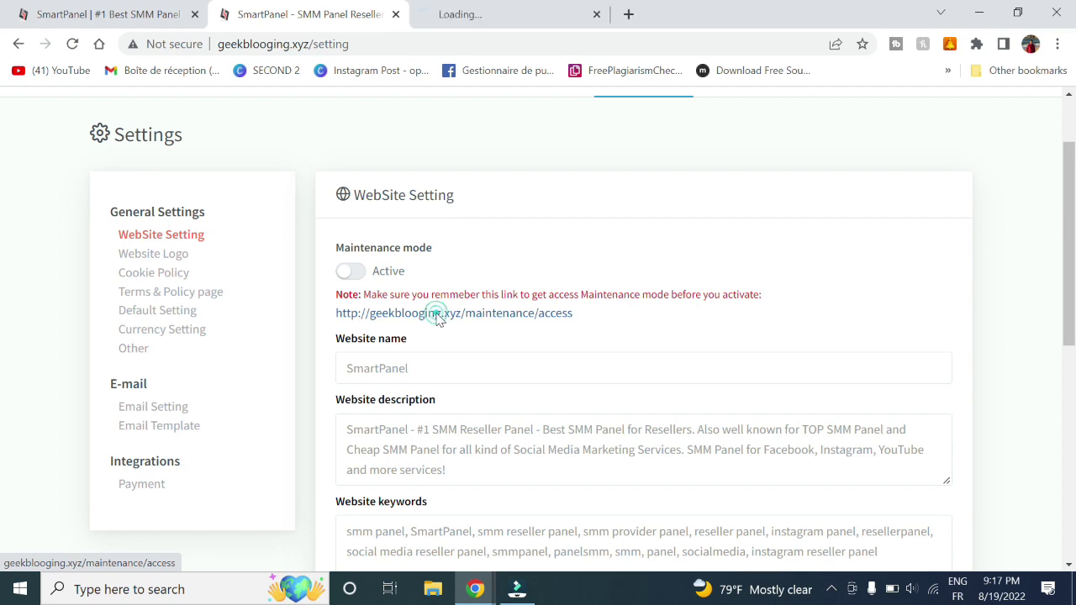
pyautogui.click(466, 13)
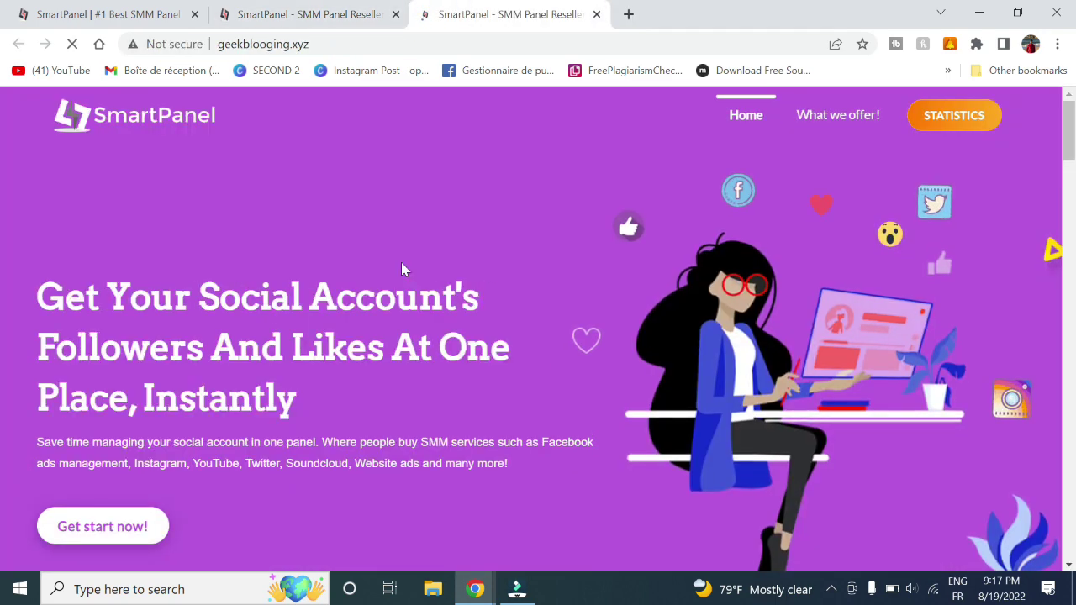
pyautogui.click(353, 14)
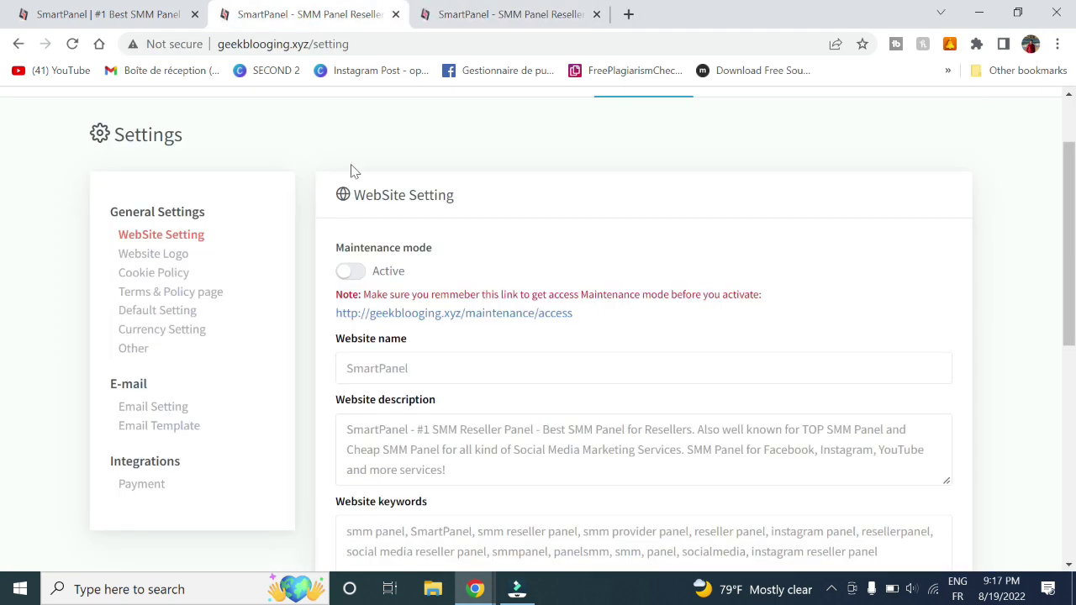
pyautogui.click(350, 272)
pyautogui.scroll(-10, 355, 275)
# - Save with maintenance on and reload the public site to see the maintenance page
pyautogui.click(406, 171)
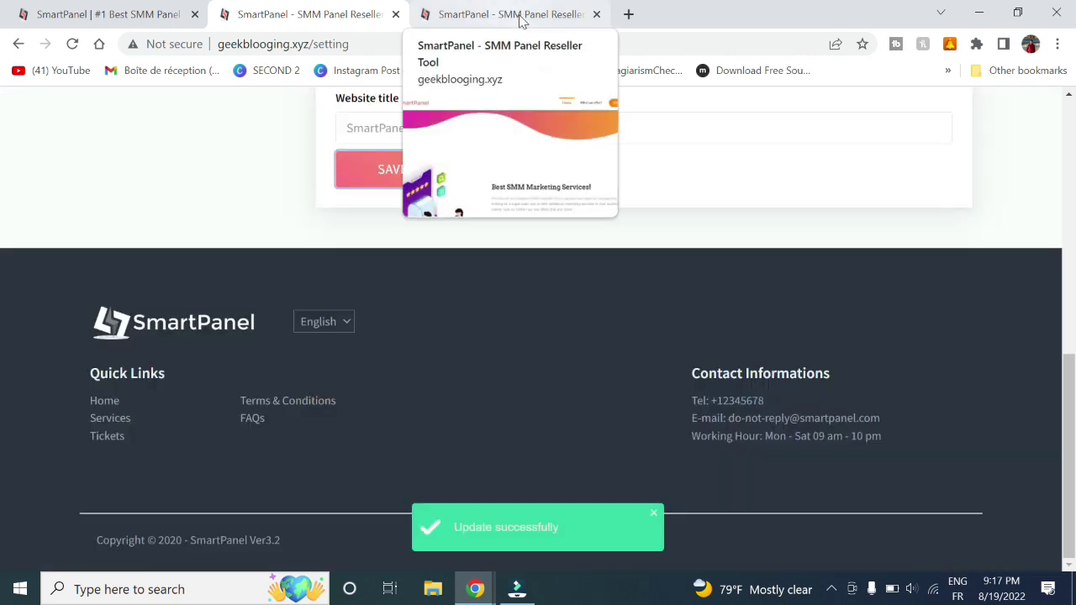
pyautogui.click(500, 13)
pyautogui.click(76, 44)
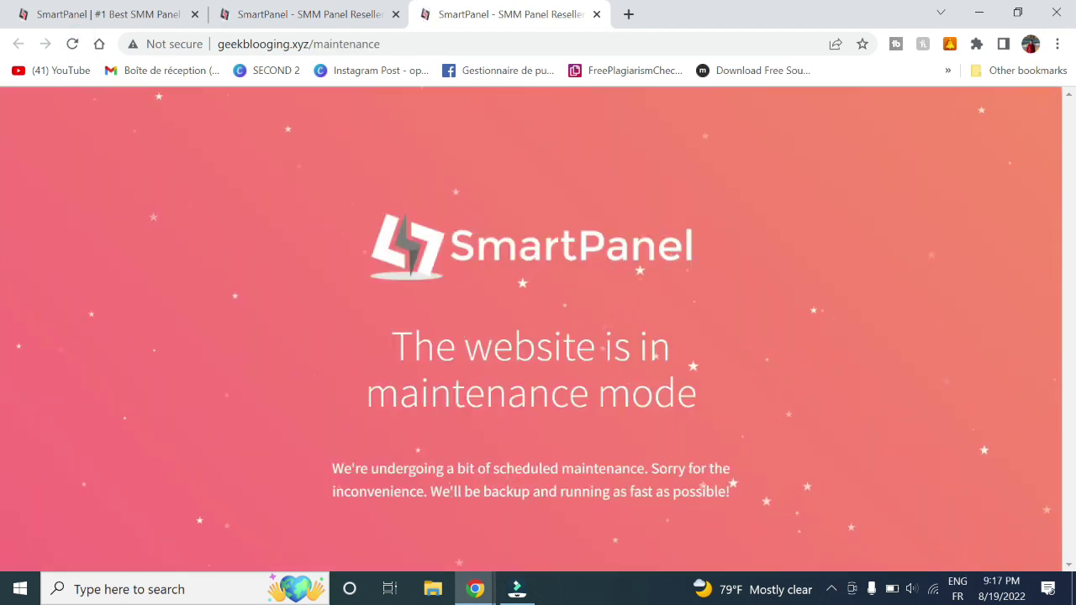
# - Go back through the admin and documentation tabs to the Order Logs tab
pyautogui.click(378, 11)
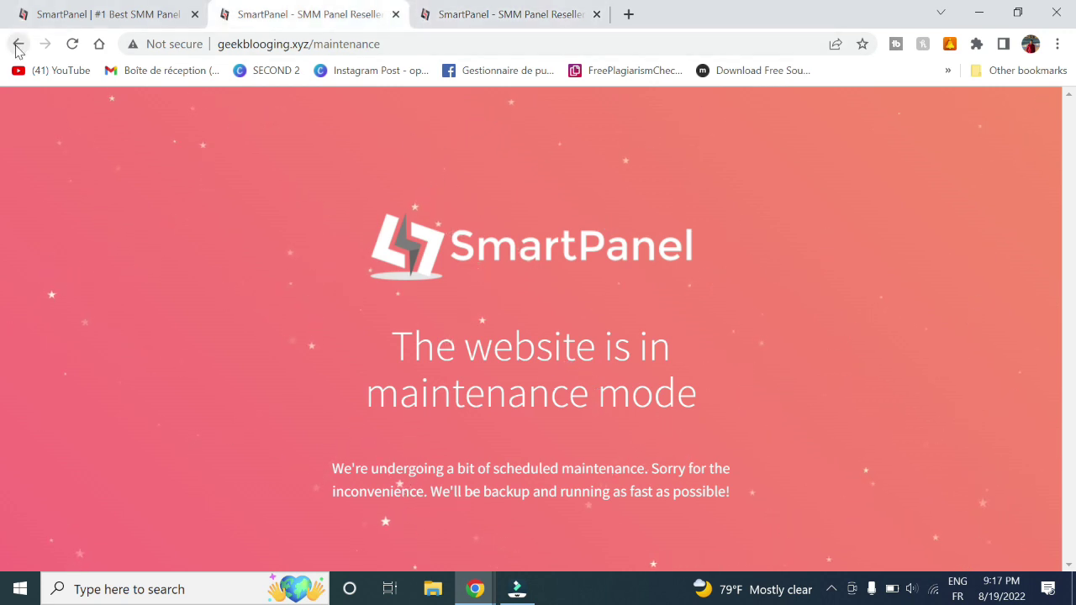
pyautogui.click(18, 44)
pyautogui.click(152, 10)
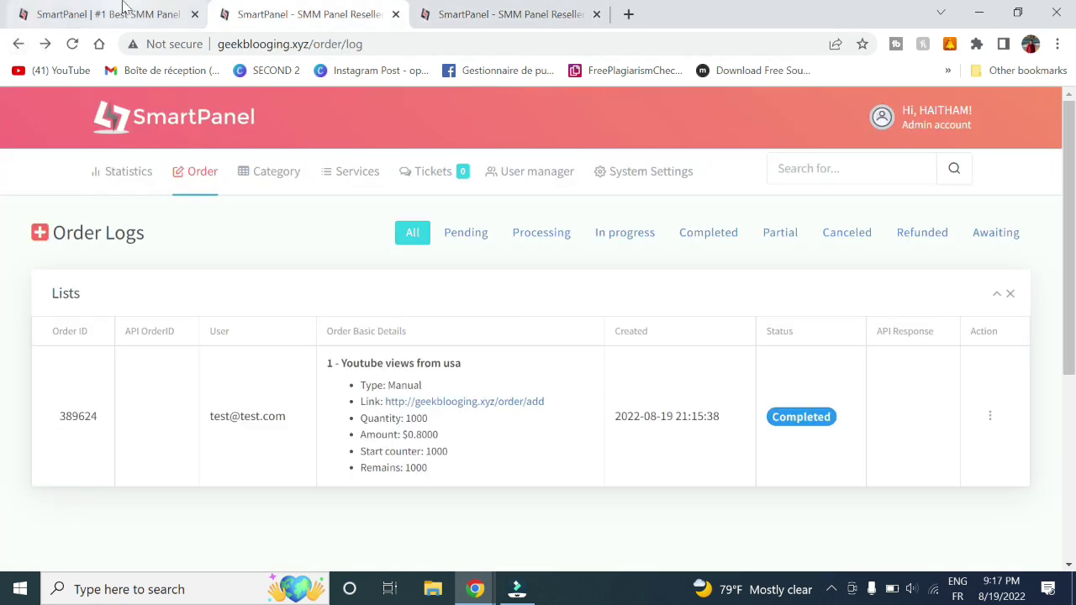
pyautogui.click(333, 10)
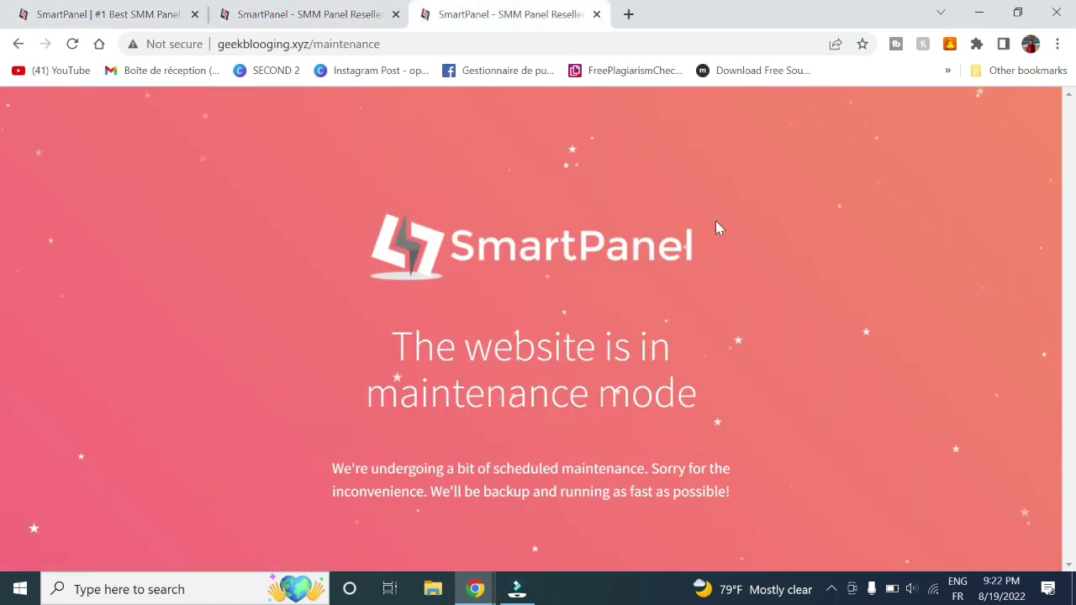
# - Log in at /maintenance/access with the saved admin credentials and open STATISTICS
pyautogui.click(348, 10)
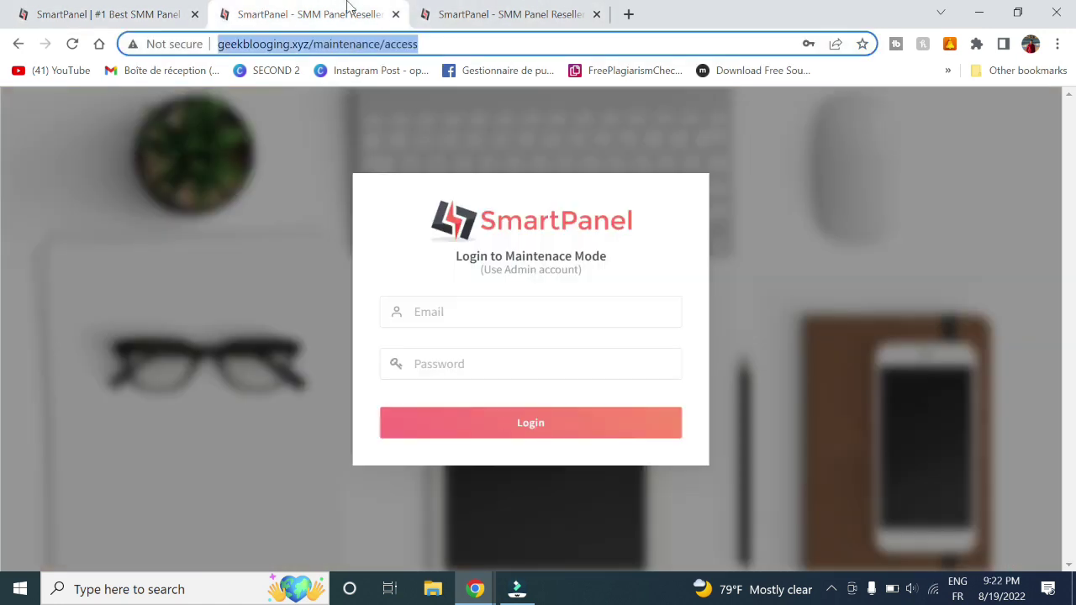
pyautogui.click(408, 44)
pyautogui.moveTo(429, 44); pyautogui.dragTo(314, 48)
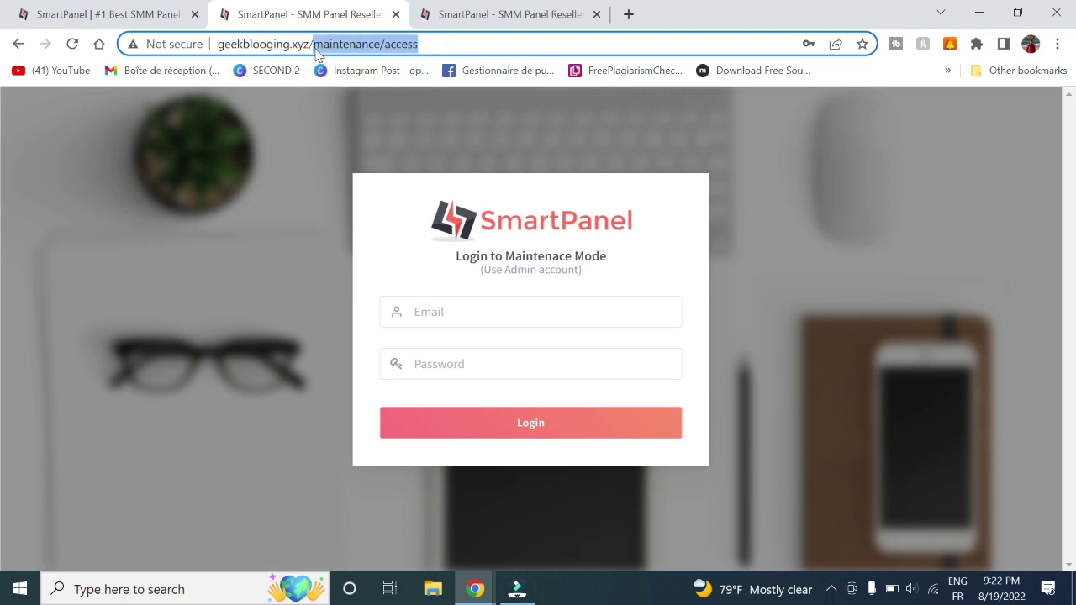
pyautogui.click(463, 312)
pyautogui.click(506, 356)
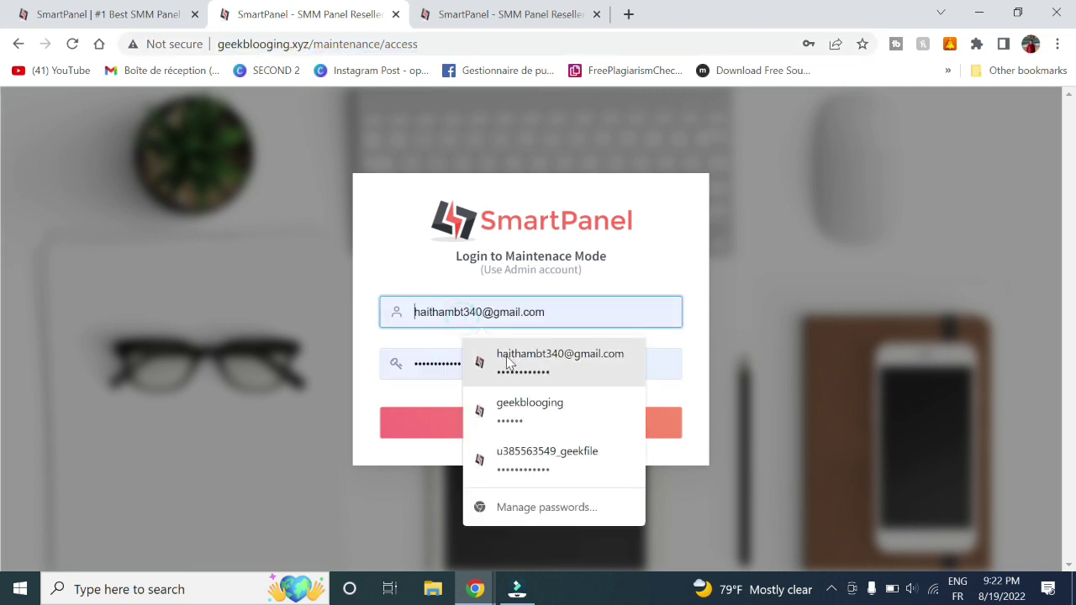
pyautogui.click(469, 441)
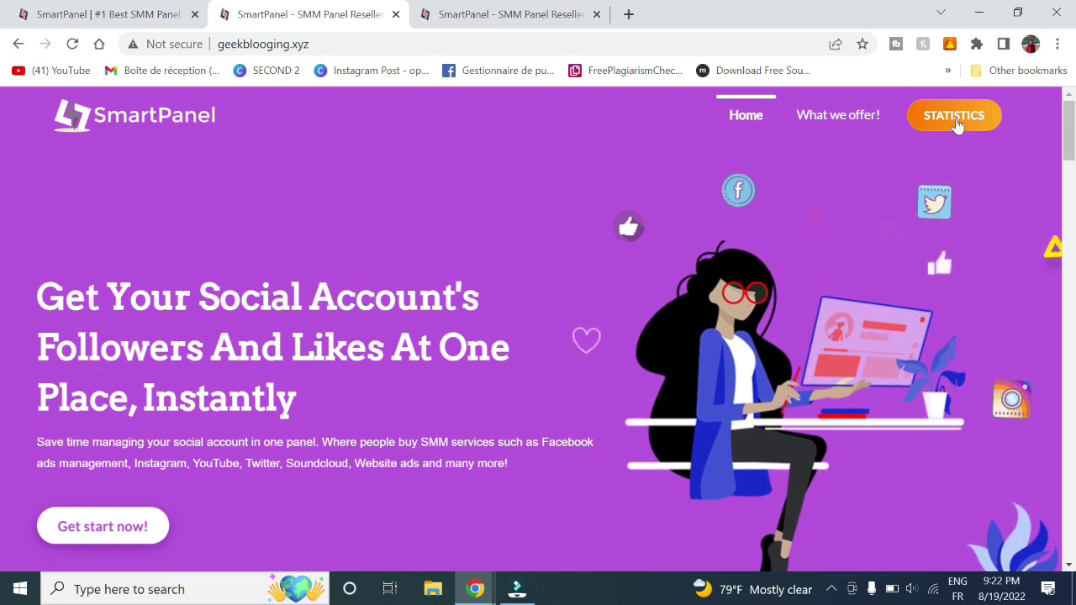
pyautogui.click(956, 125)
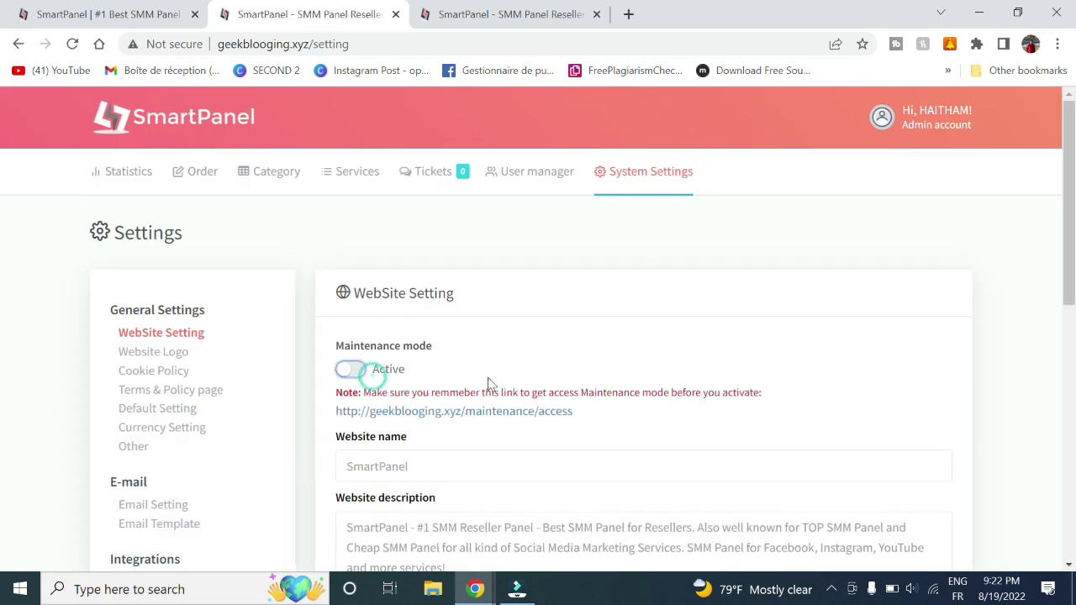
# - Save the website settings with Maintenance mode switched off
pyautogui.scroll(-10, 486, 373)
pyautogui.click(382, 175)
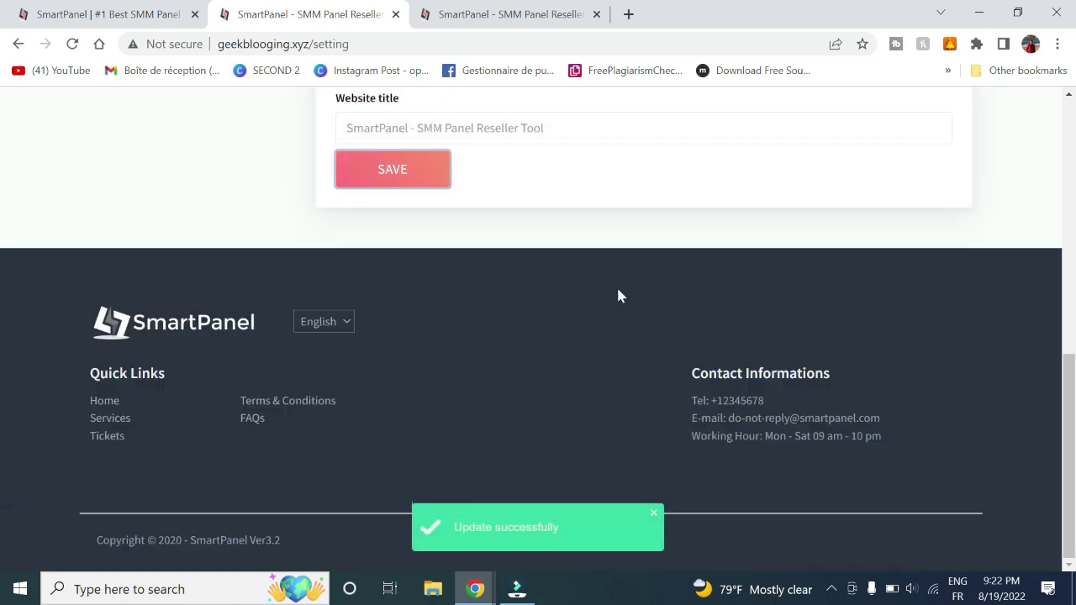
pyautogui.scroll(-1, 617, 295)
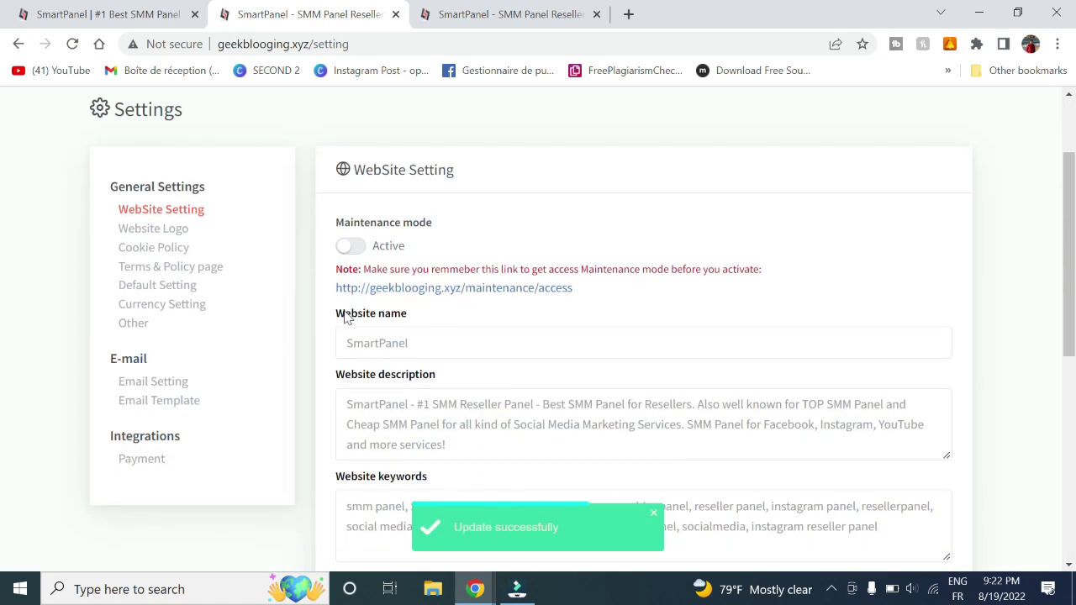
# - Review the website name, description and keywords fields and save the settings again
pyautogui.scroll(-1, 456, 351)
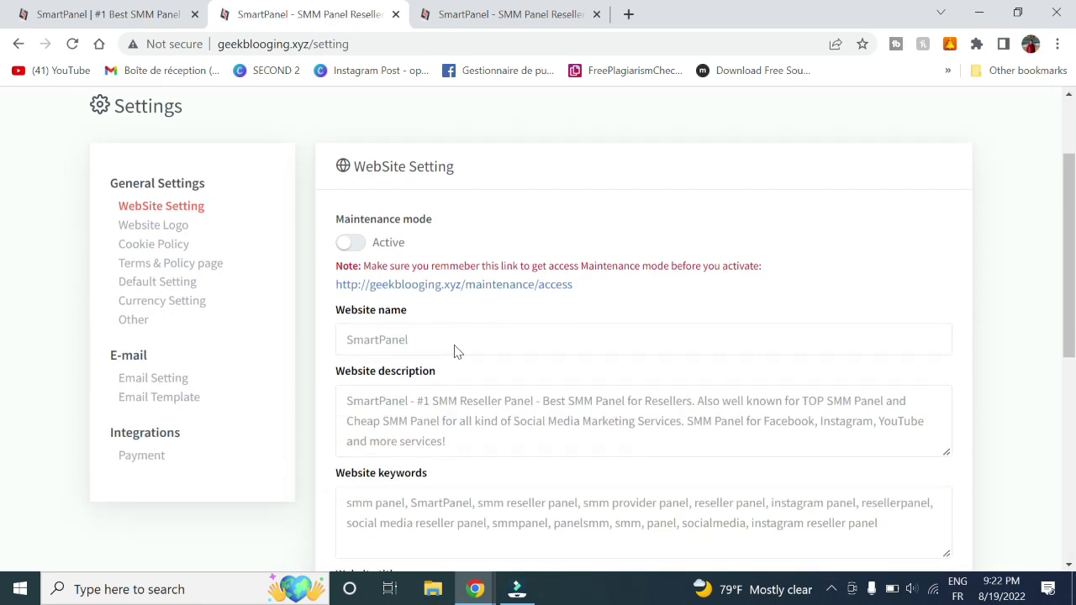
pyautogui.click(422, 322)
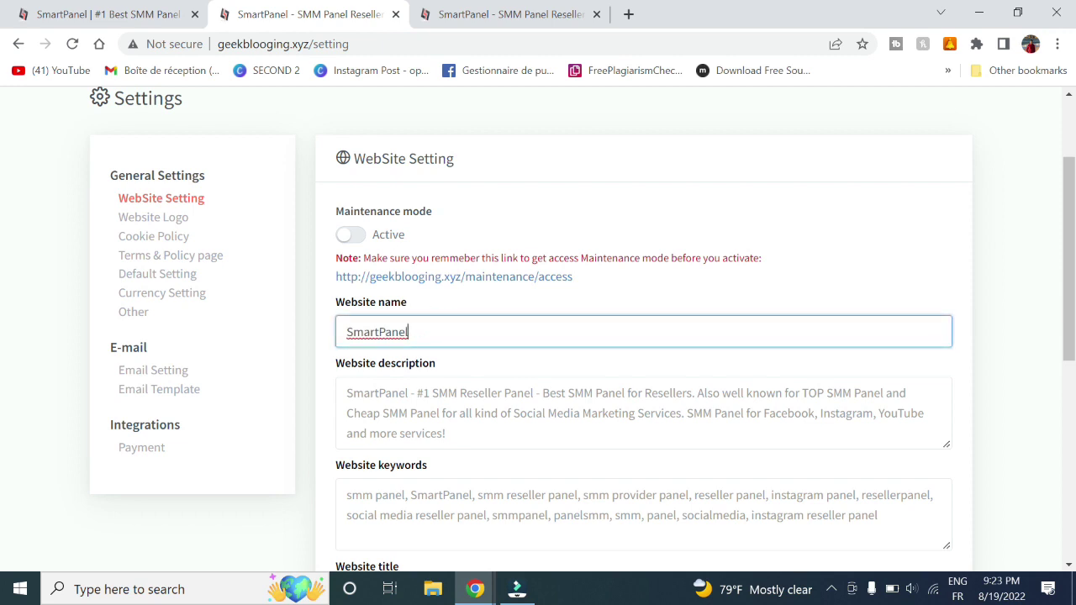
pyautogui.click(440, 424)
pyautogui.scroll(-1, 392, 384)
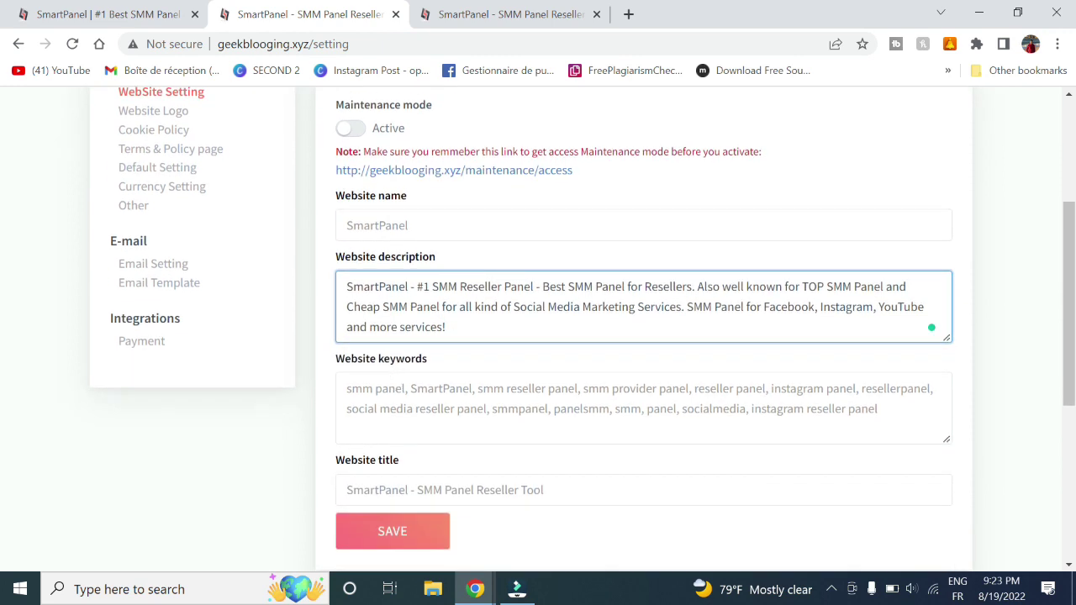
pyautogui.click(876, 409)
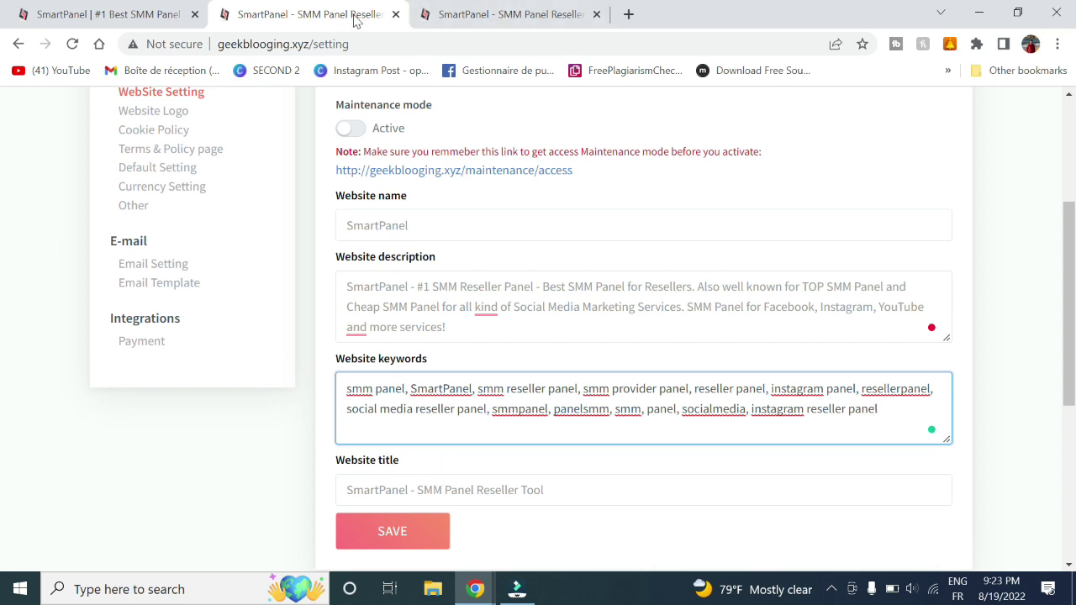
pyautogui.click(404, 542)
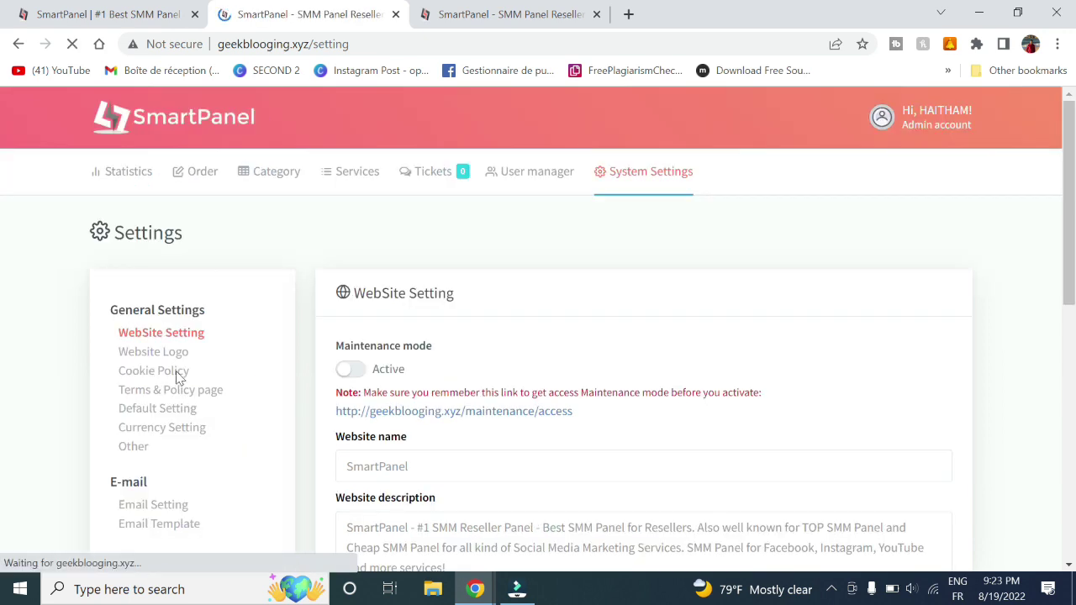
# - Open Website Logo settings and start, then cancel, choosing a new favicon file
pyautogui.click(160, 353)
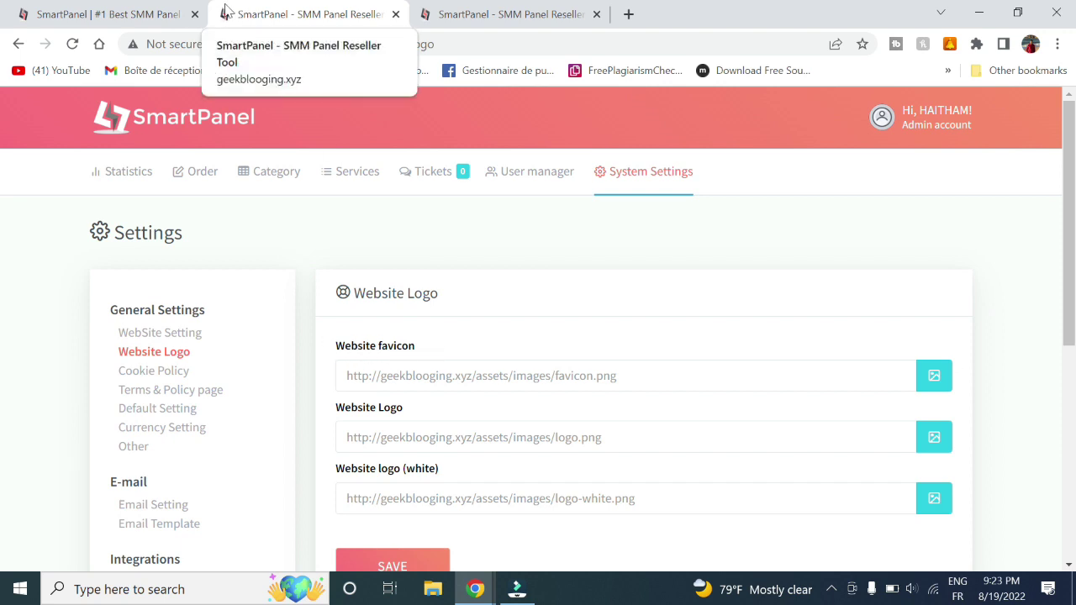
pyautogui.click(943, 389)
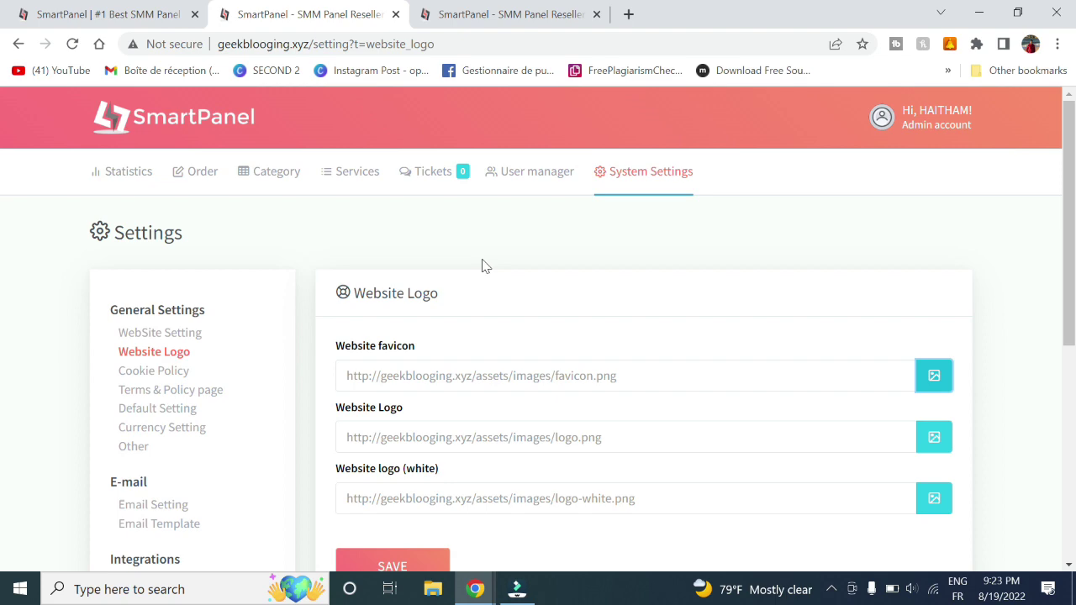
pyautogui.click(924, 386)
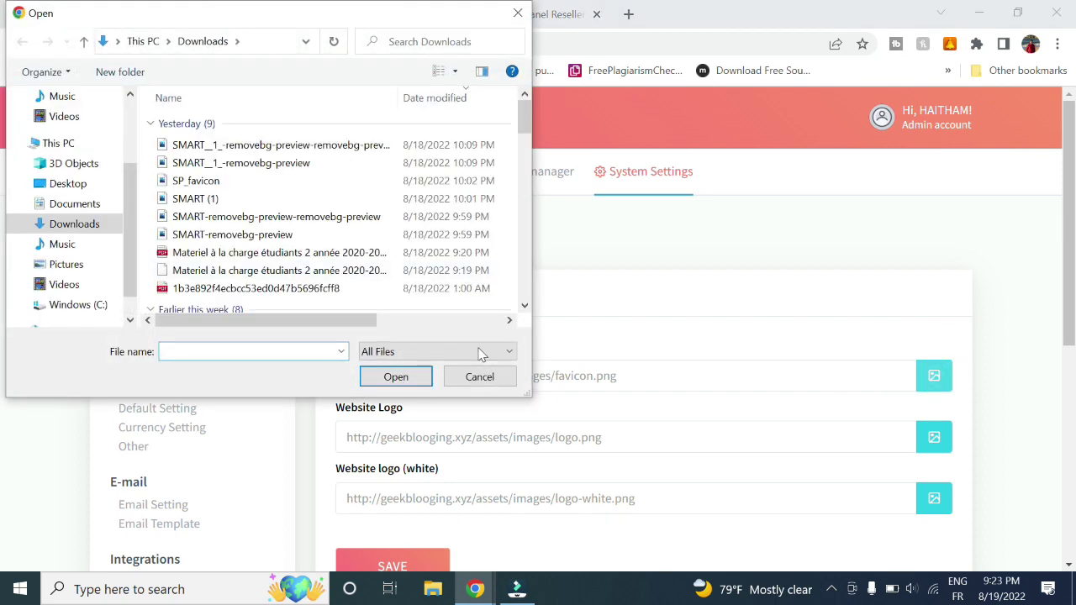
pyautogui.click(480, 377)
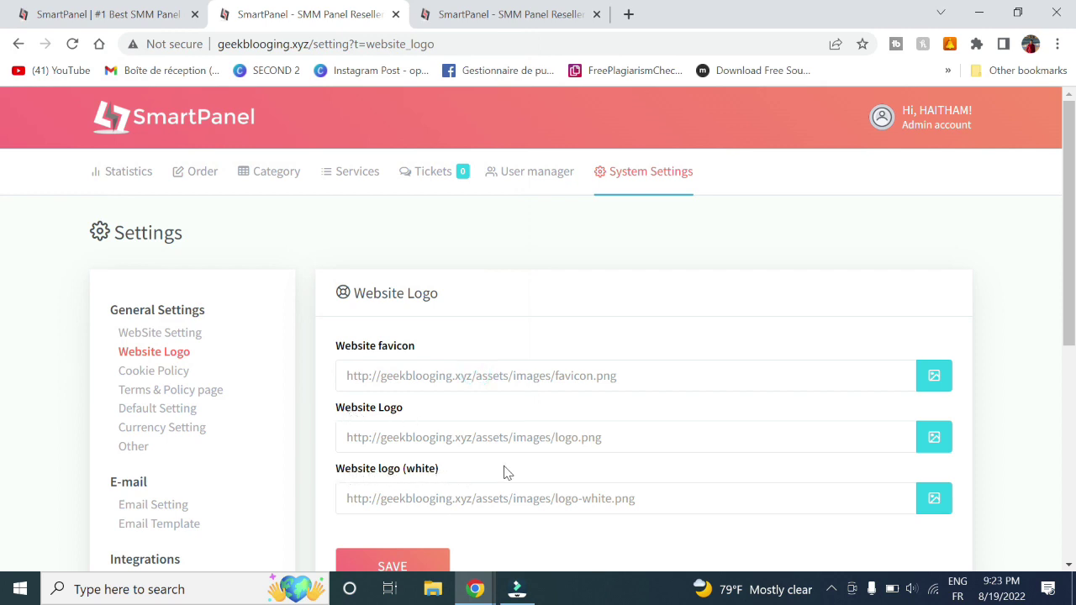
# - Load remove.bg in a new tab and return to SmartPanel's Website Logo page
pyautogui.click(629, 14)
pyautogui.write('re')
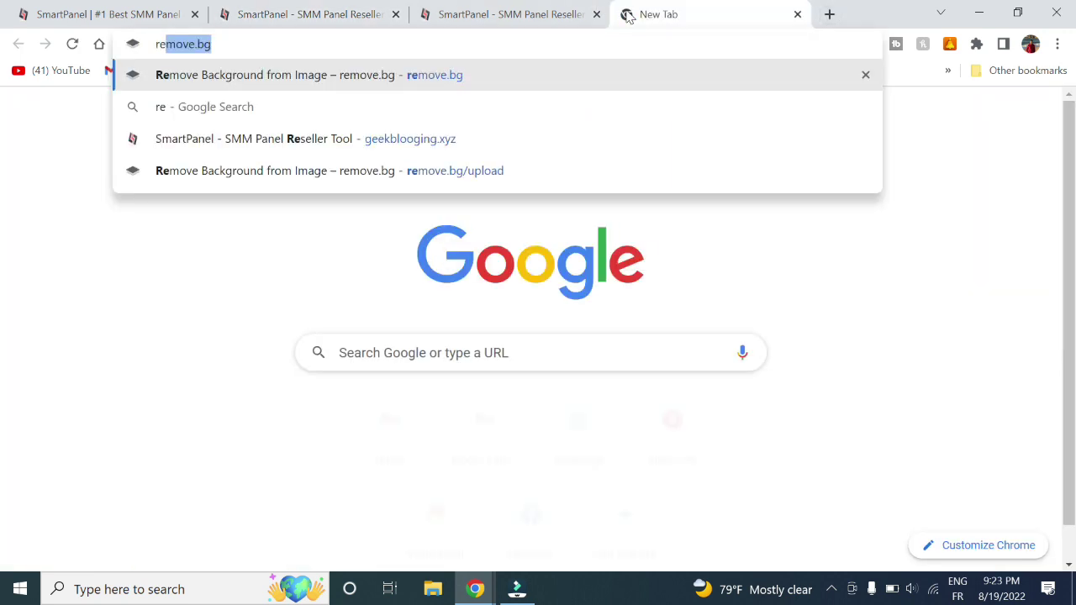
pyautogui.press('Return')
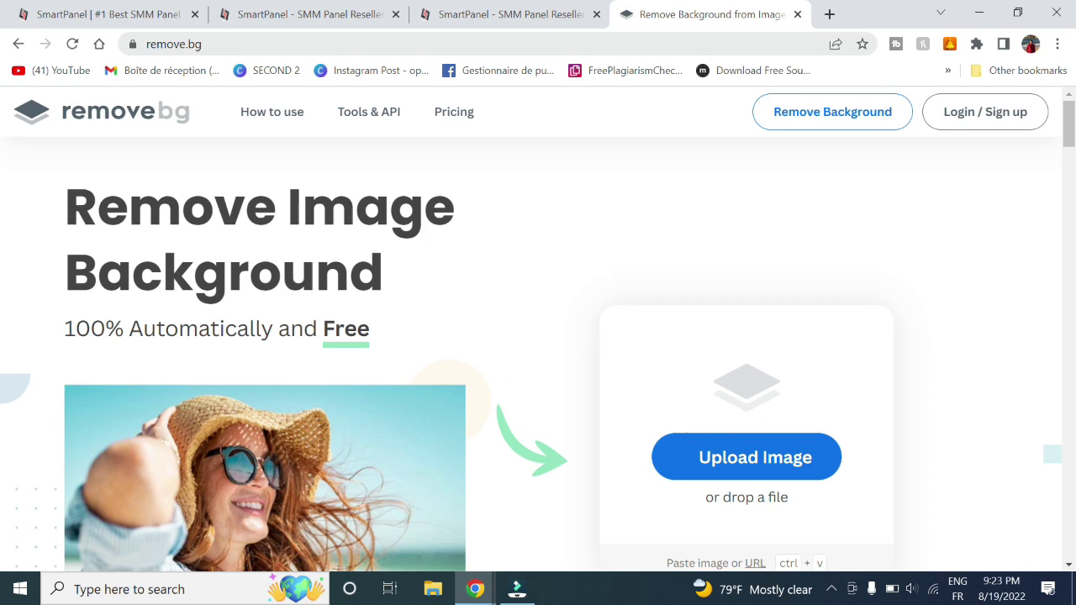
pyautogui.click(277, 10)
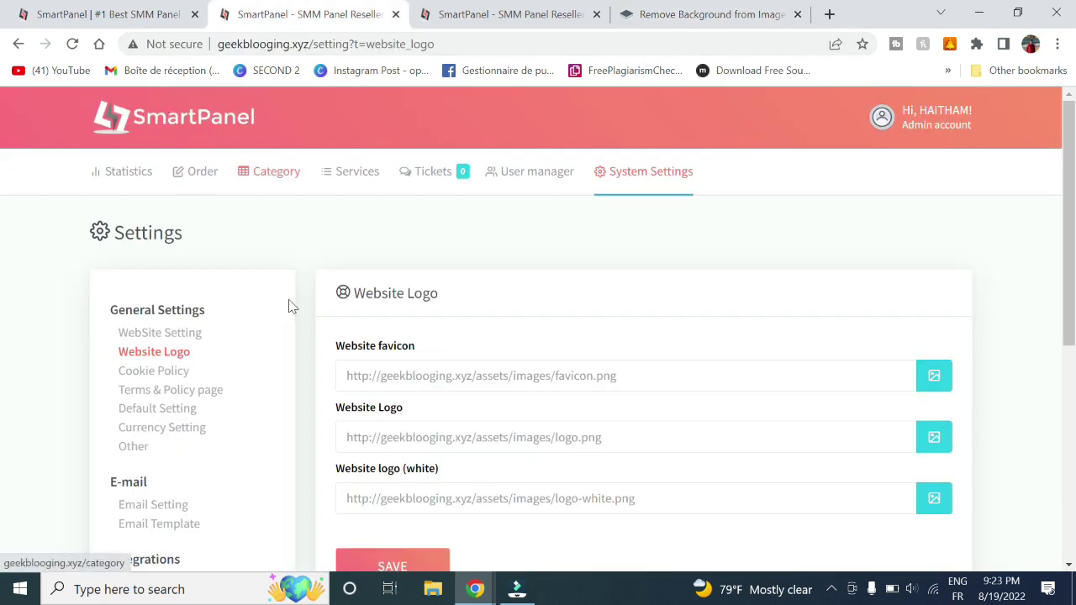
# - Open the Cookie Policy settings and set its Status to Active
pyautogui.click(191, 371)
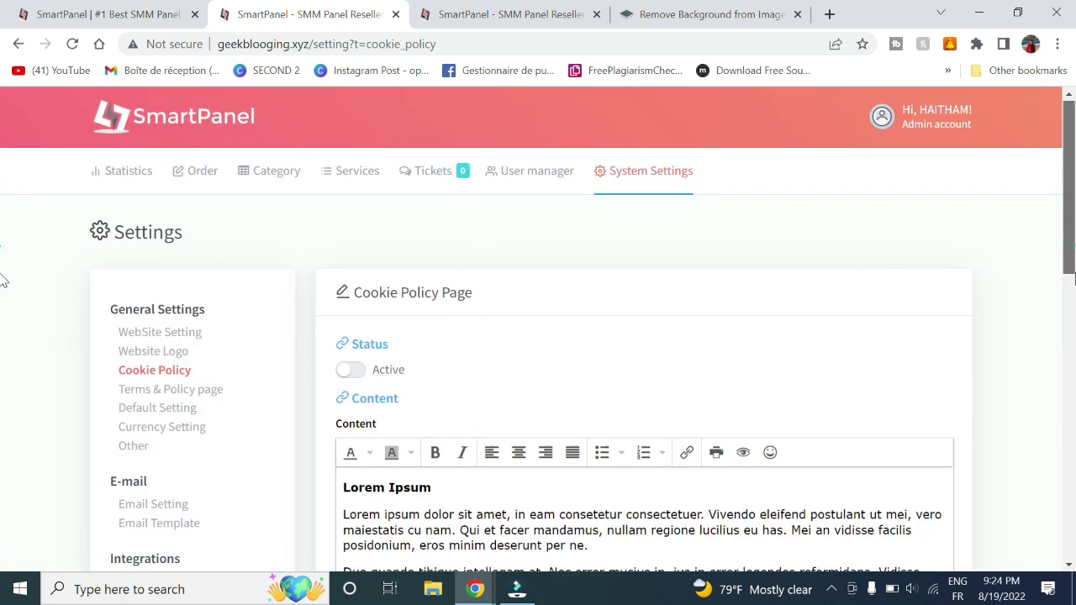
pyautogui.moveTo(1070, 247); pyautogui.dragTo(1070, 307)
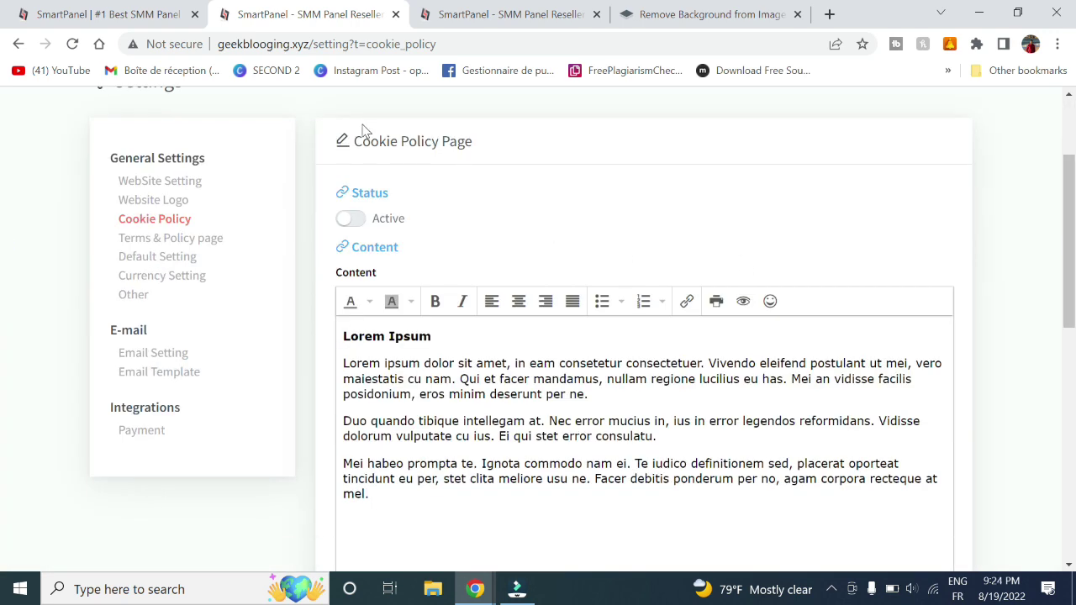
pyautogui.click(353, 219)
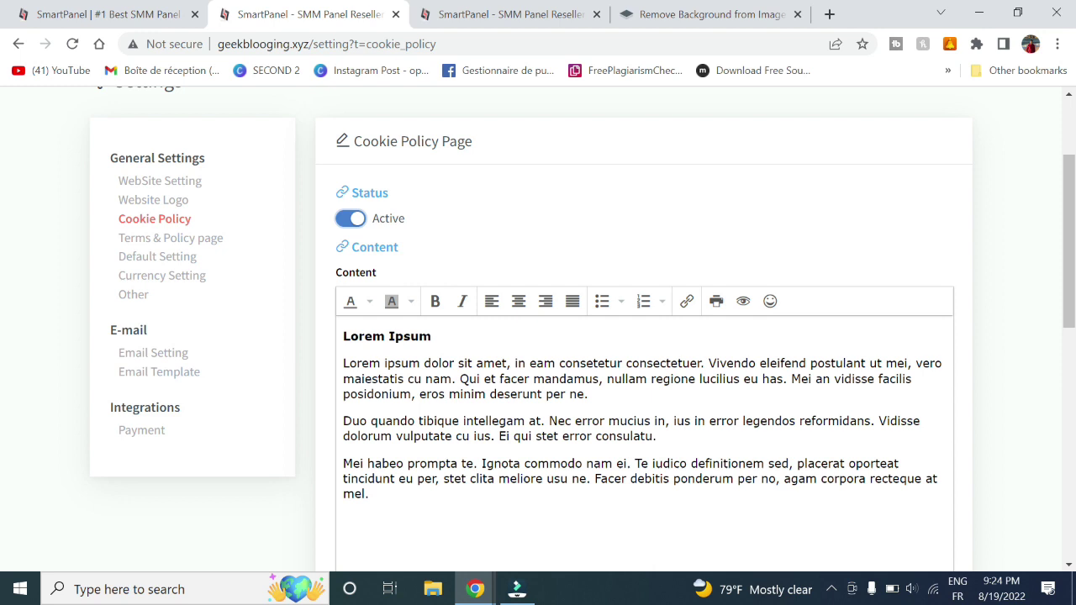
pyautogui.moveTo(1070, 252); pyautogui.dragTo(1070, 277)
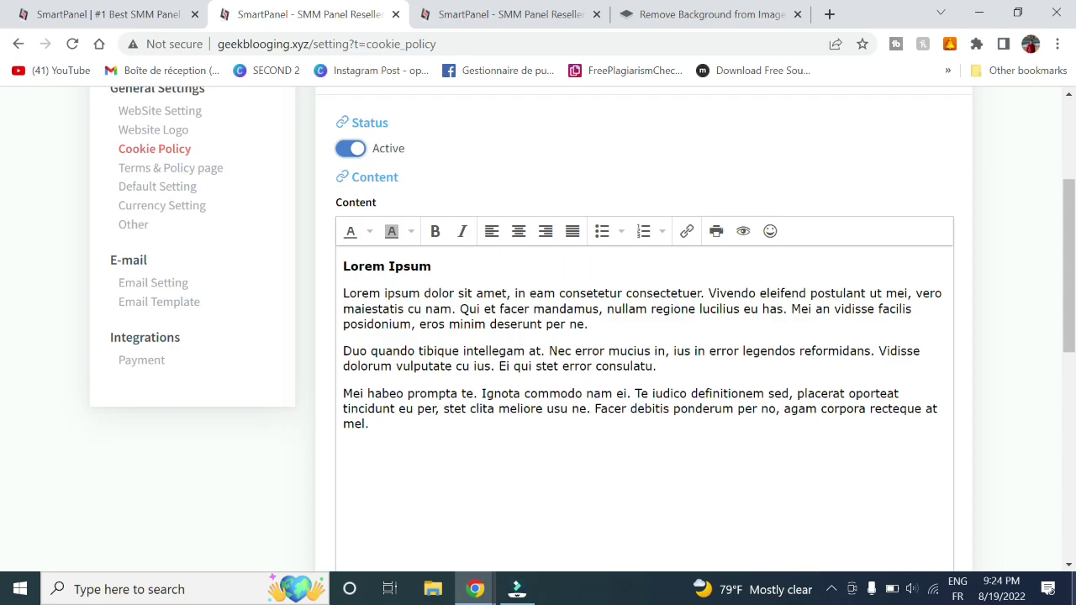
# - Copy the consent text from the desktop 'cookie' file and select the Cookie Policy placeholder text
pyautogui.press('super+d')
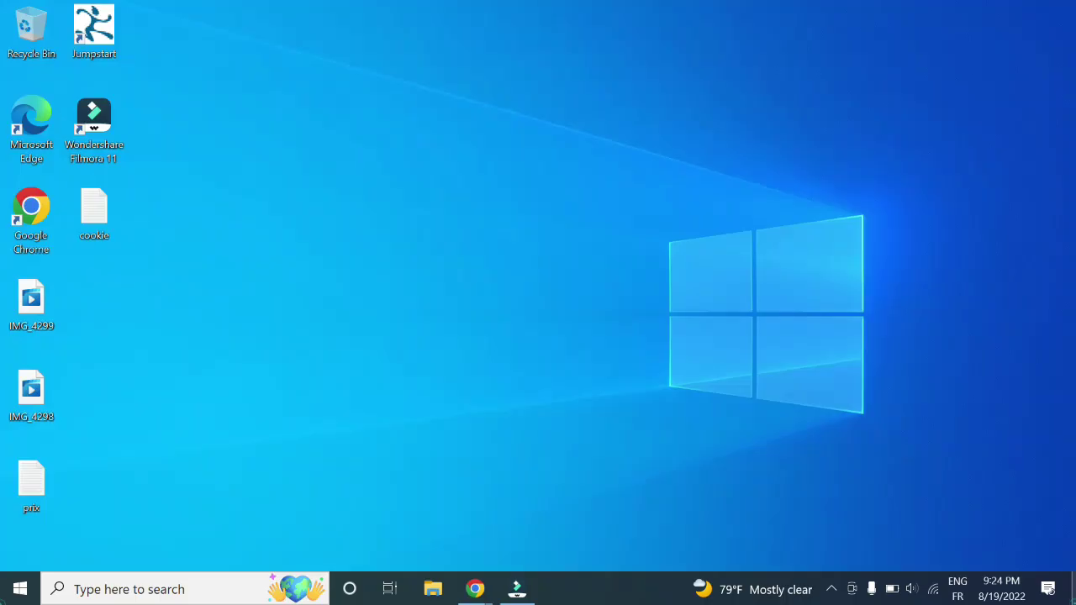
pyautogui.doubleClick(101, 210)
pyautogui.click(377, 164)
pyautogui.hotkey('shift', 'End')
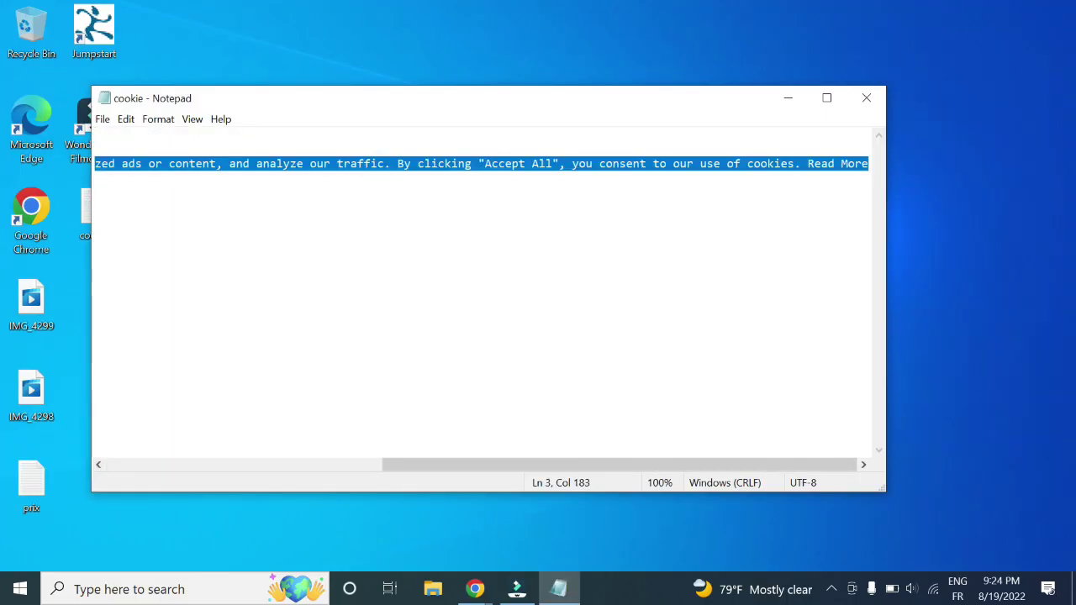
pyautogui.moveTo(483, 589)
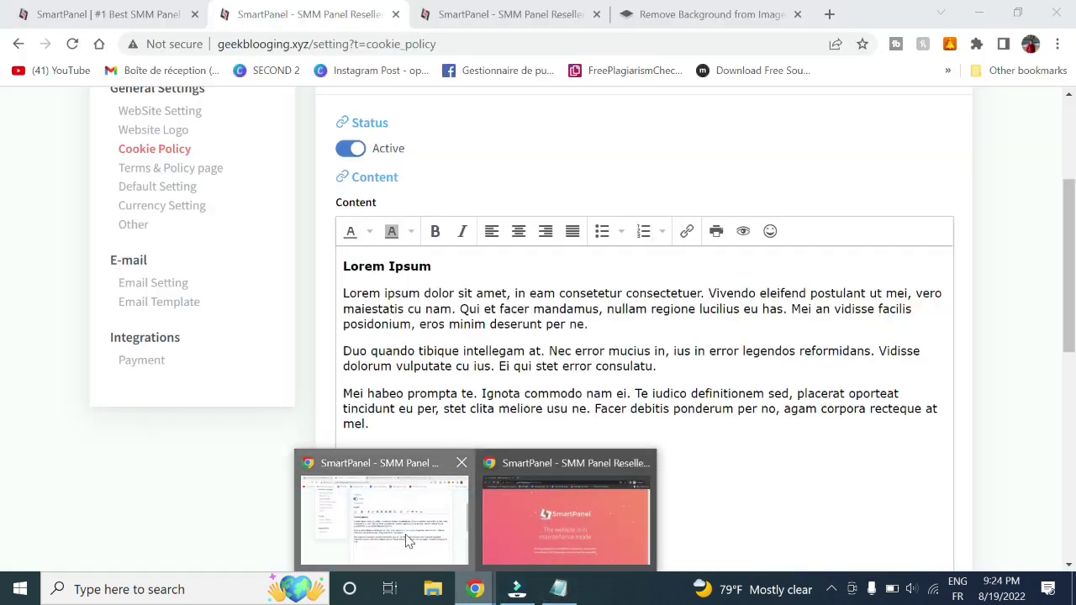
pyautogui.click(407, 542)
pyautogui.hotkey('ctrl', 'a')
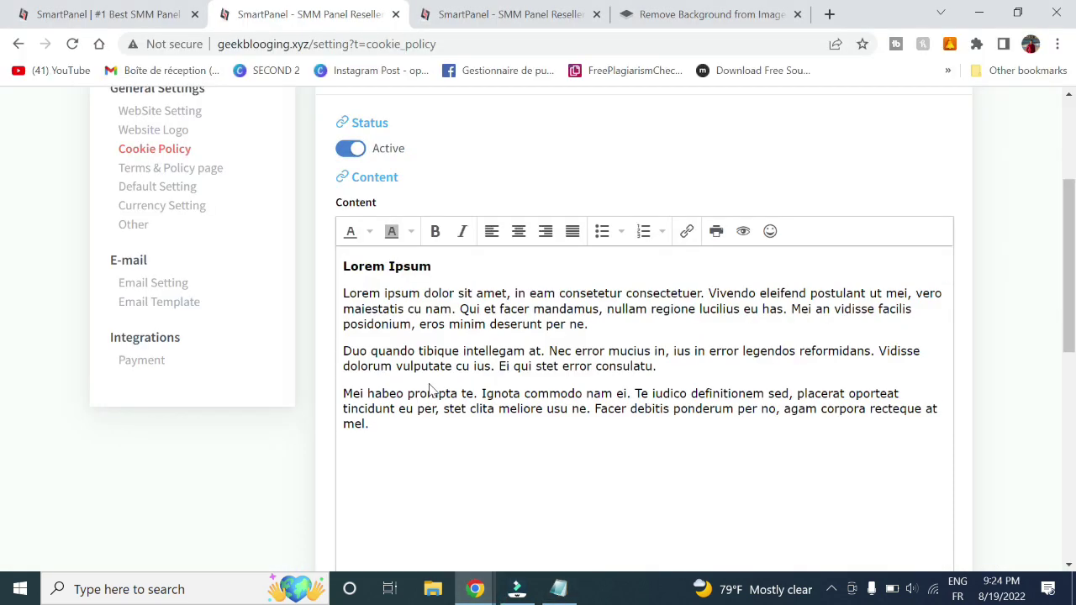
# - Paste the consent text over the placeholder and bold the 'We value your privacy' line
pyautogui.write('We value your privacy We use cookies to enhance your browsing experience, serve personalized ads or content, and analyze our traffic. By clicking "Accept All", you consent to our use of cookies. Read More')
pyautogui.doubleClick(459, 266)
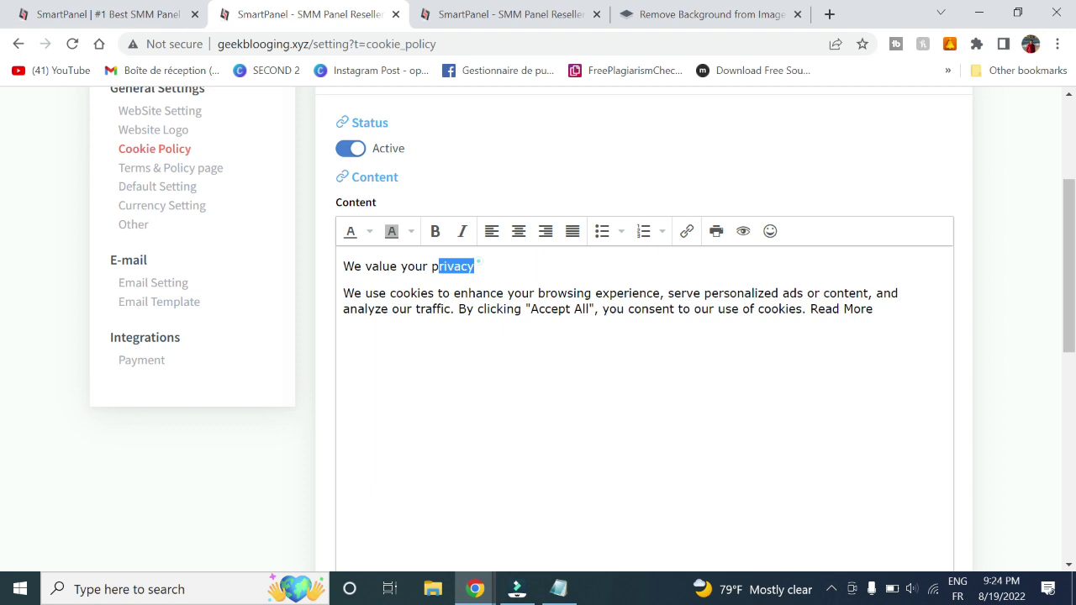
pyautogui.click(478, 264)
pyautogui.hotkey('shift', 'End')
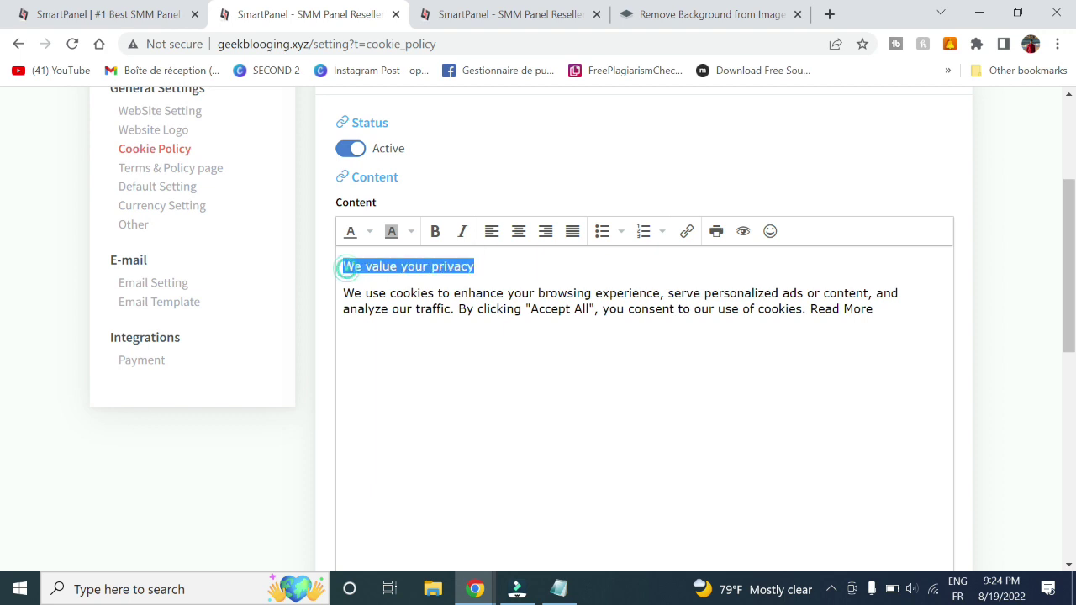
pyautogui.click(435, 232)
pyautogui.scroll(-2, 587, 390)
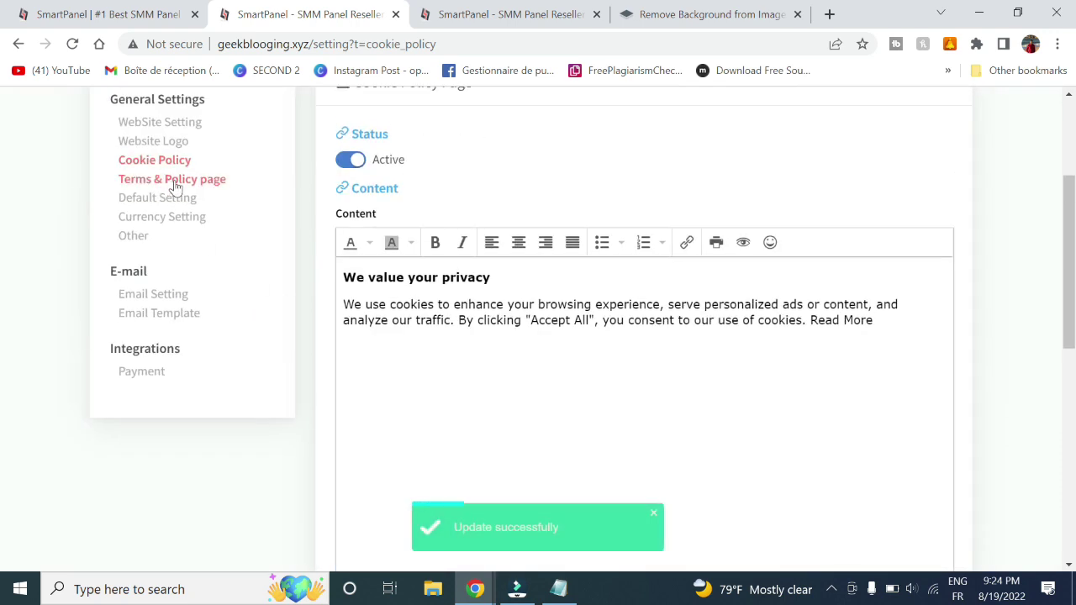
# - Open the Terms & Policy page and scroll through its Lorem Ipsum content editors
pyautogui.click(173, 180)
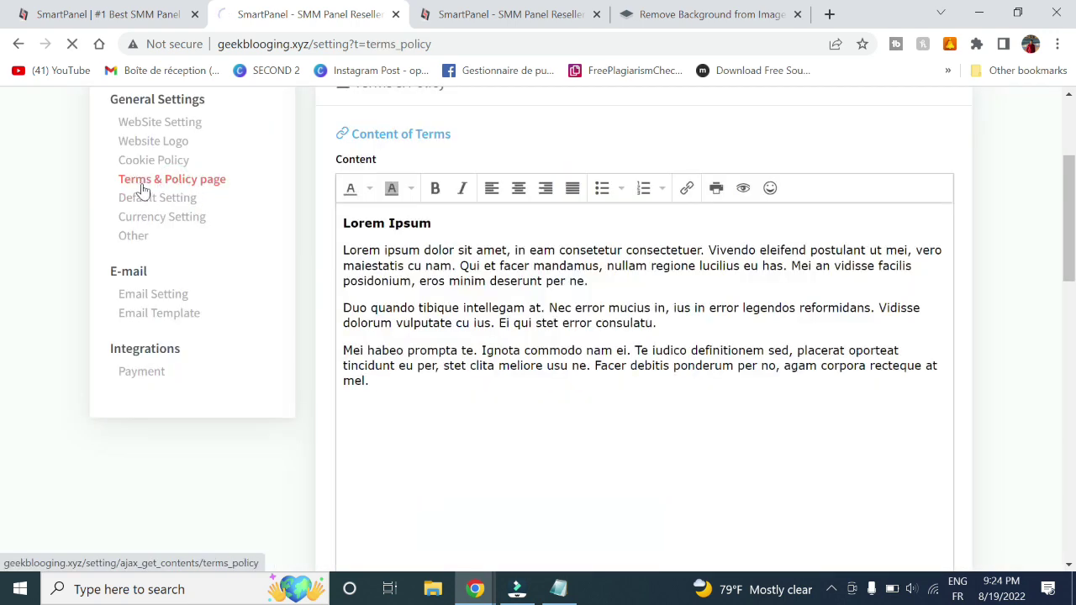
pyautogui.click(145, 192)
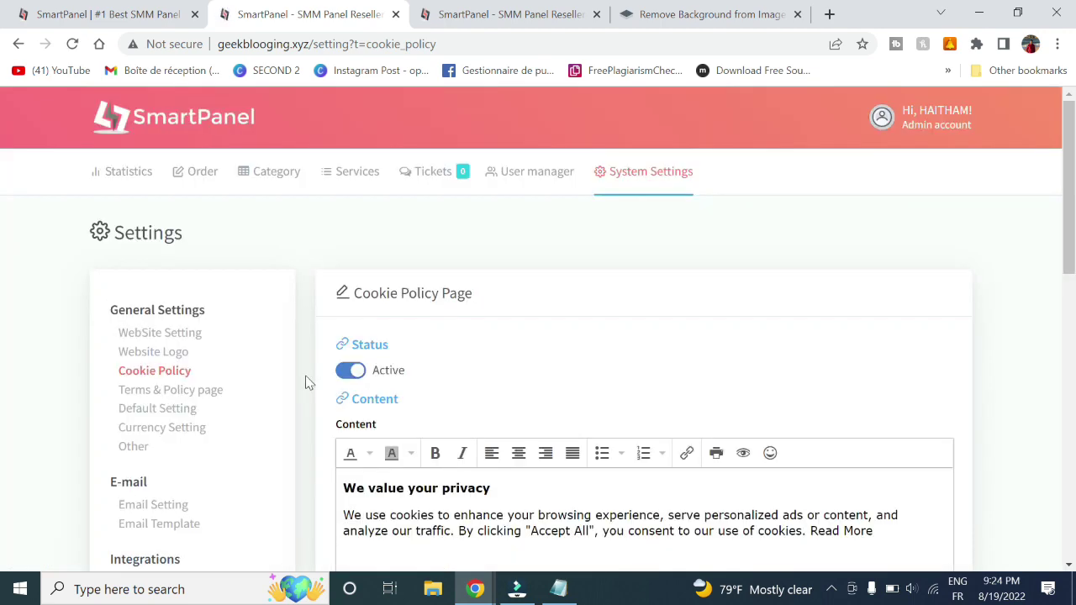
pyautogui.scroll(-1, 447, 366)
pyautogui.click(193, 345)
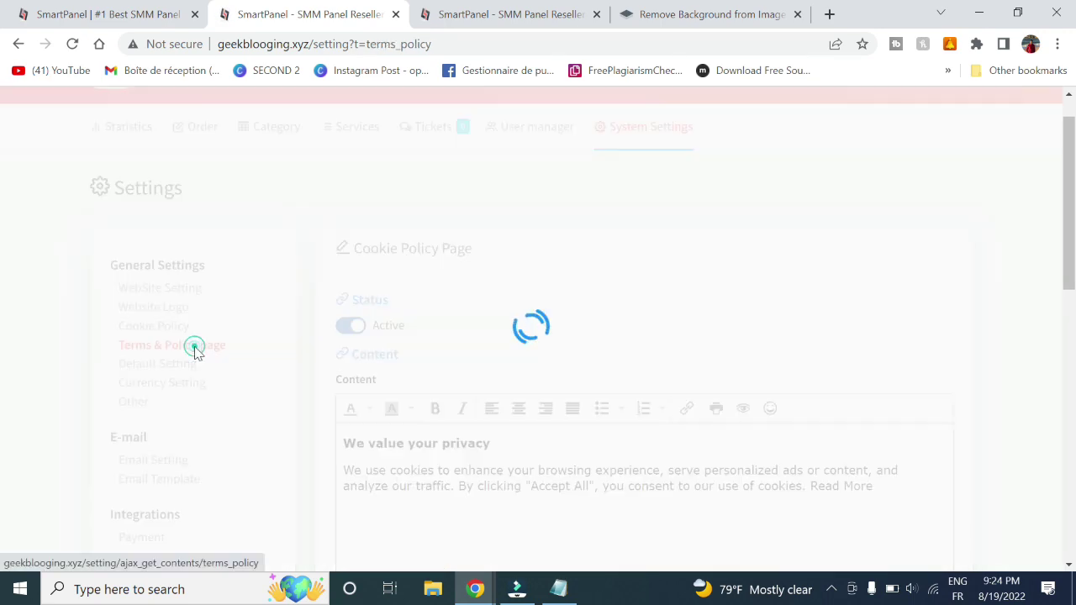
pyautogui.scroll(-3, 425, 208)
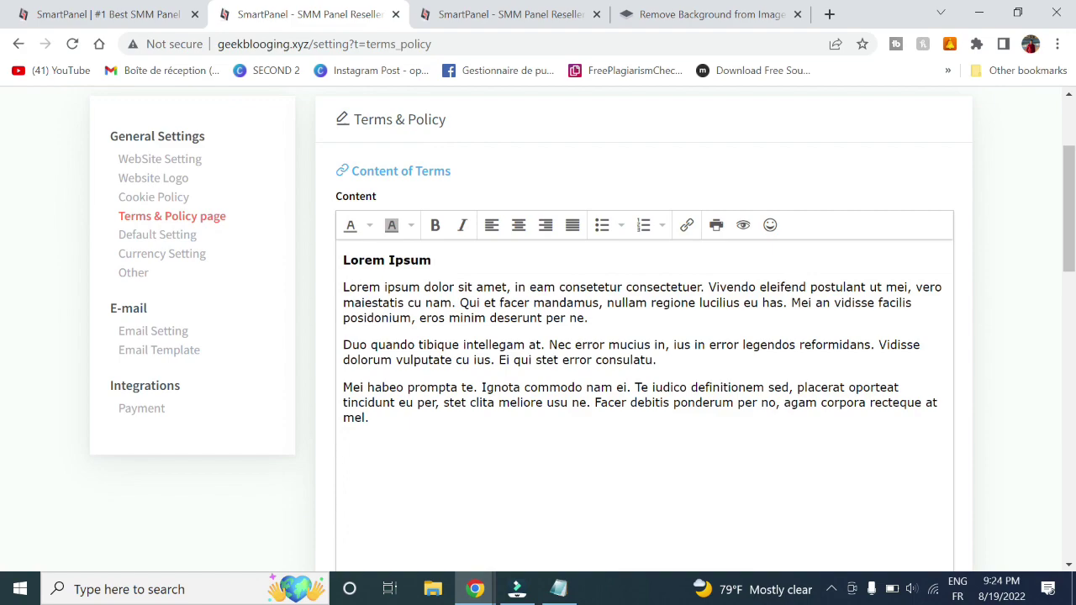
pyautogui.scroll(-3, 589, 336)
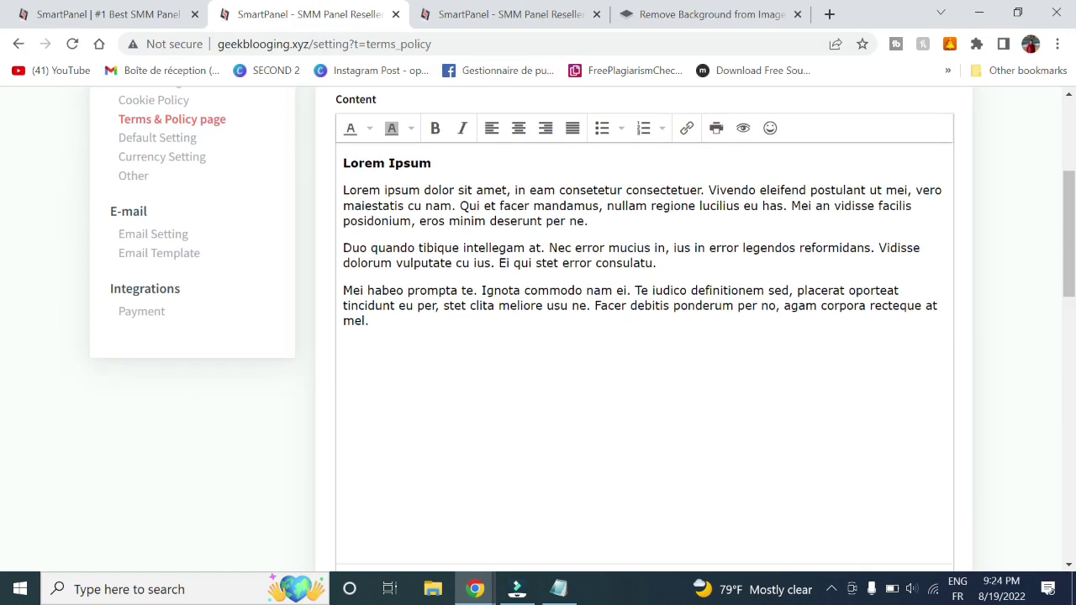
pyautogui.scroll(-7, 644, 328)
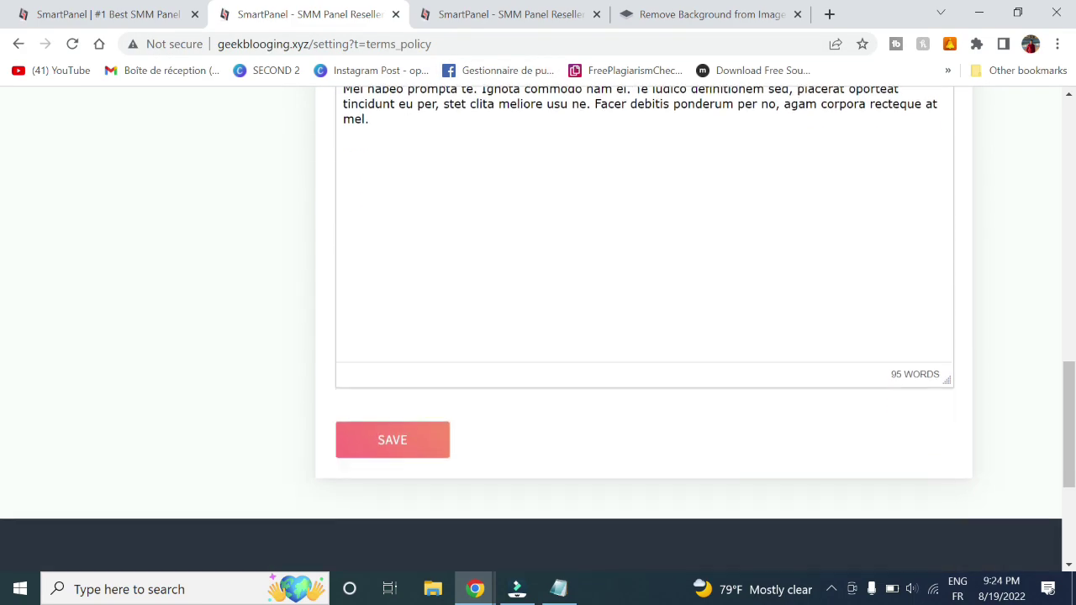
# - Load geekblogging.com in a new tab, read its Privacy-Policy page, then return to the admin tabs
pyautogui.click(829, 14)
pyautogui.write('gee')
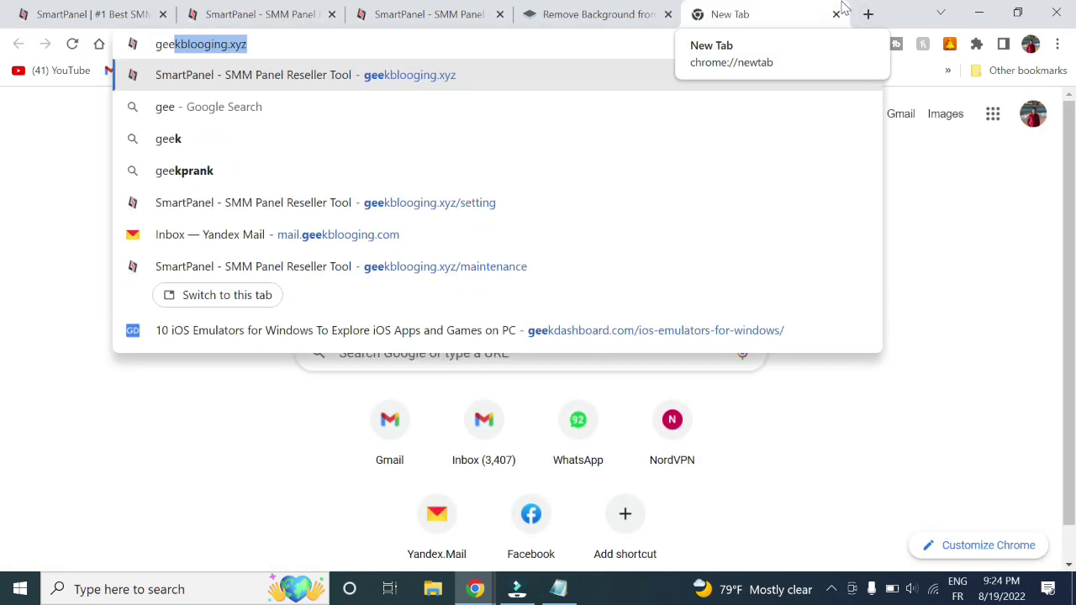
pyautogui.write('kblogging.com')
pyautogui.press('Return')
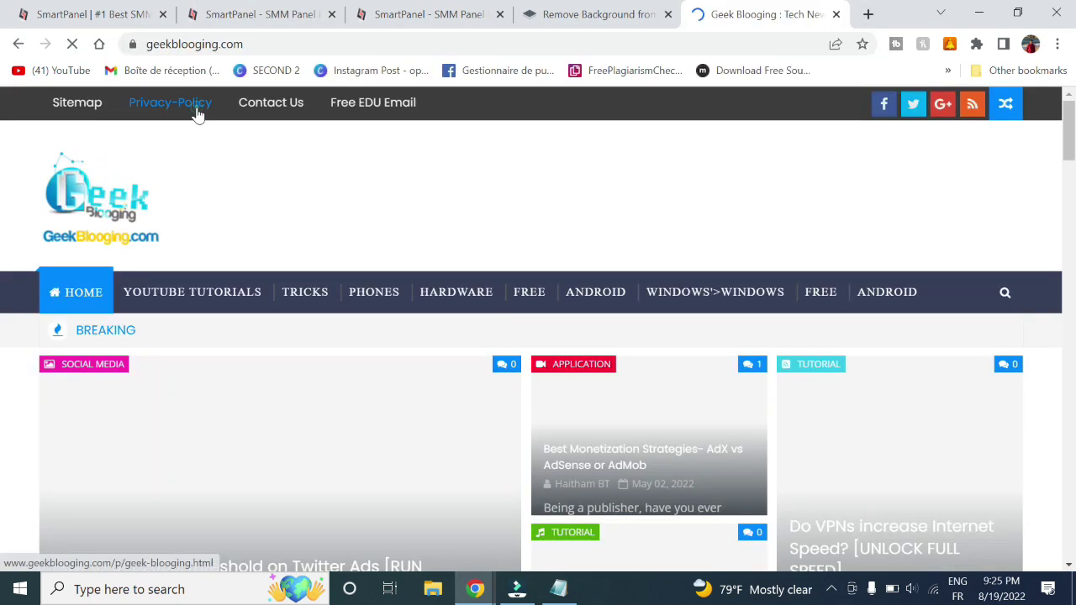
pyautogui.click(197, 108)
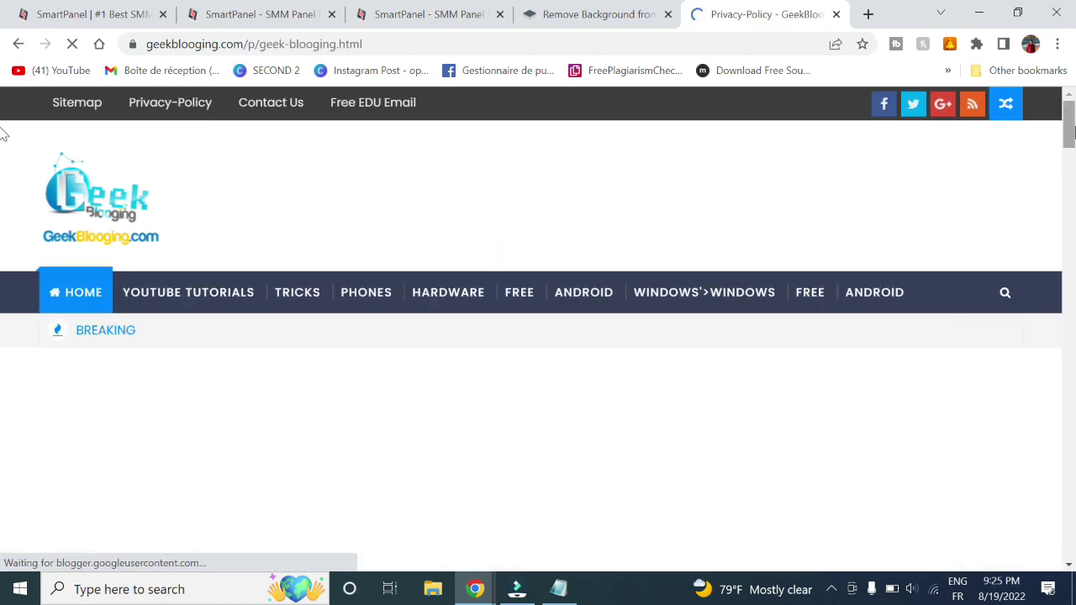
pyautogui.scroll(-1, 1, 166)
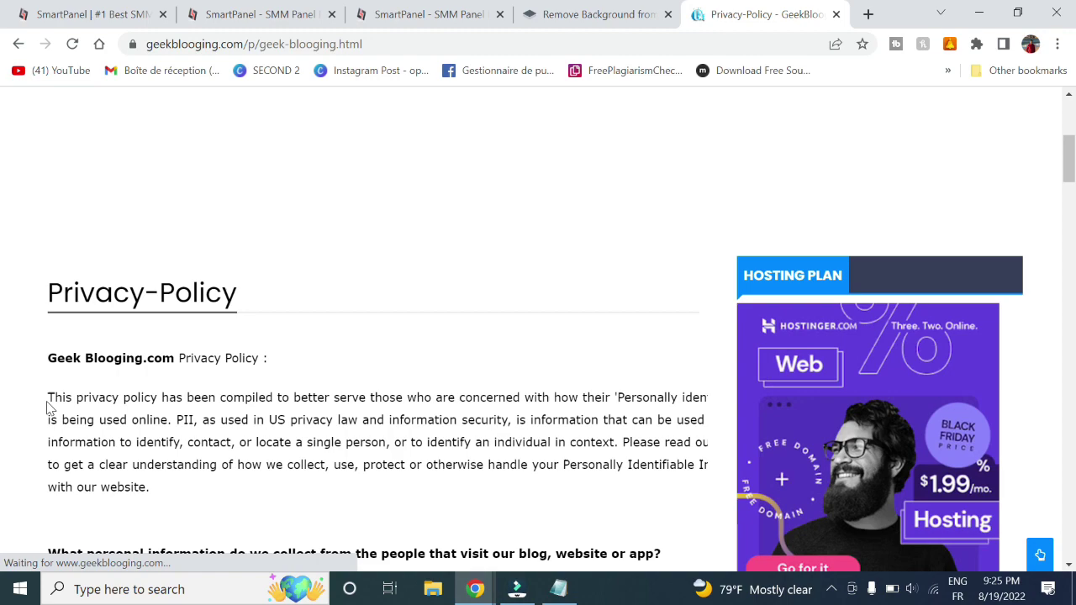
pyautogui.scroll(-15, 340, 412)
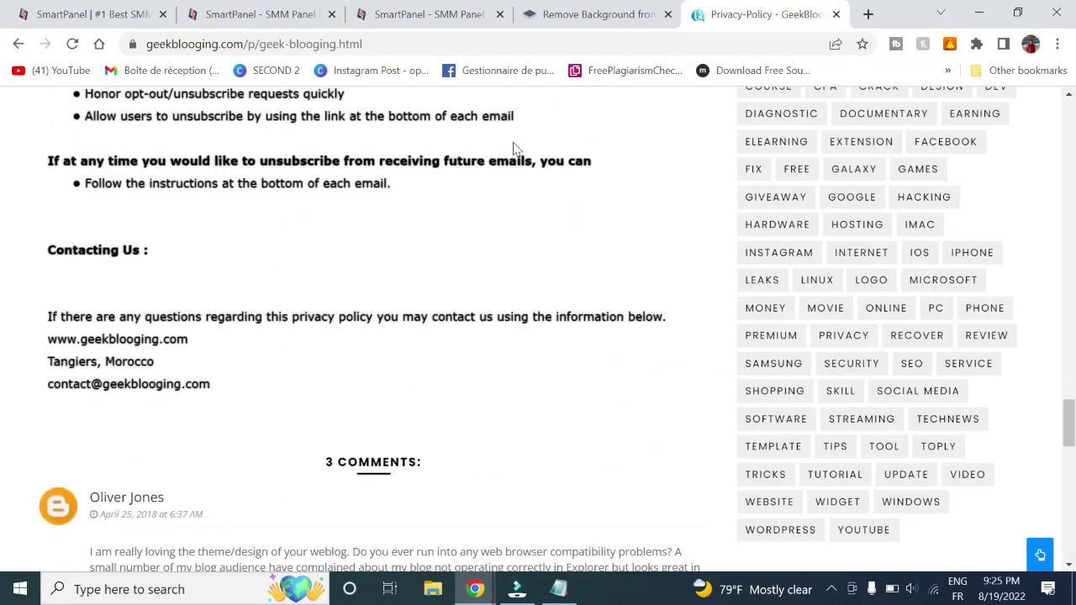
pyautogui.scroll(-3, 531, 317)
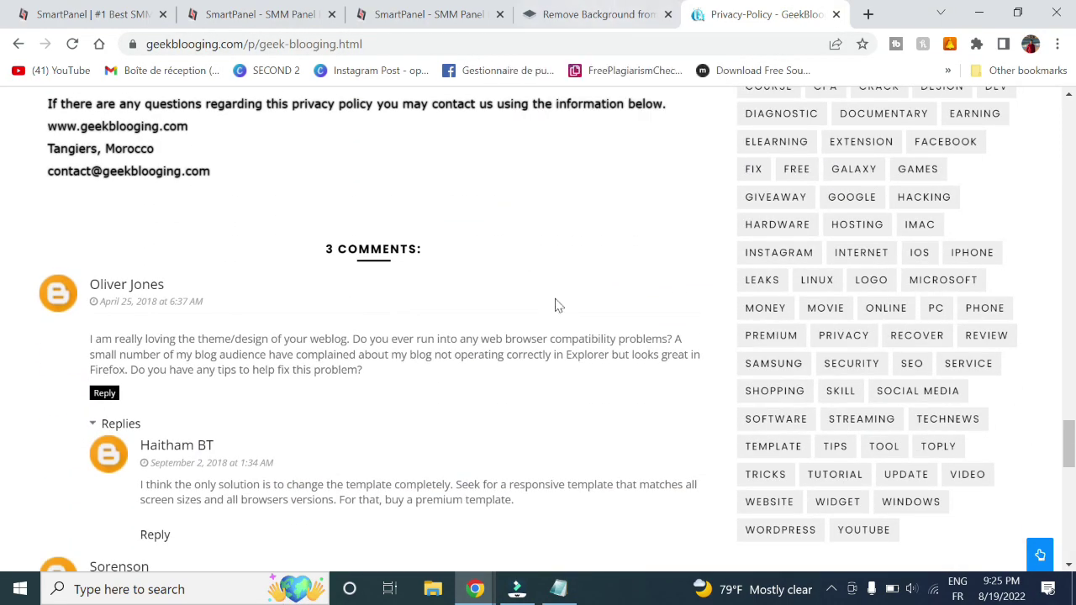
pyautogui.click(454, 14)
# - Replace the Lorem Ipsum Terms & Policy content with the pasted privacy policy text and save
pyautogui.click(252, 15)
pyautogui.hotkey('ctrl', 'a')
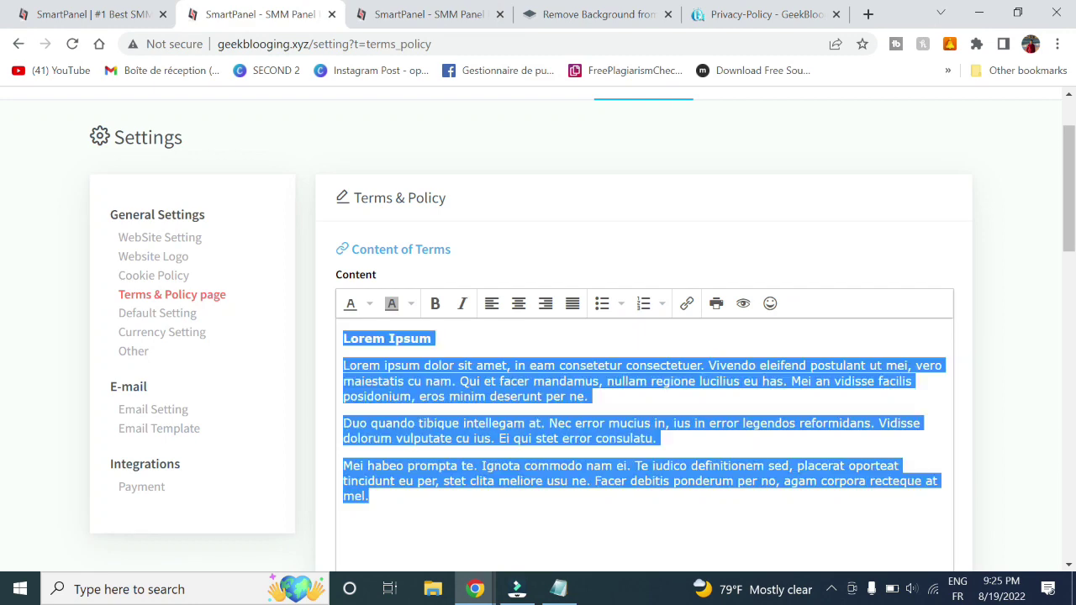
pyautogui.hotkey('ctrl', 'v')
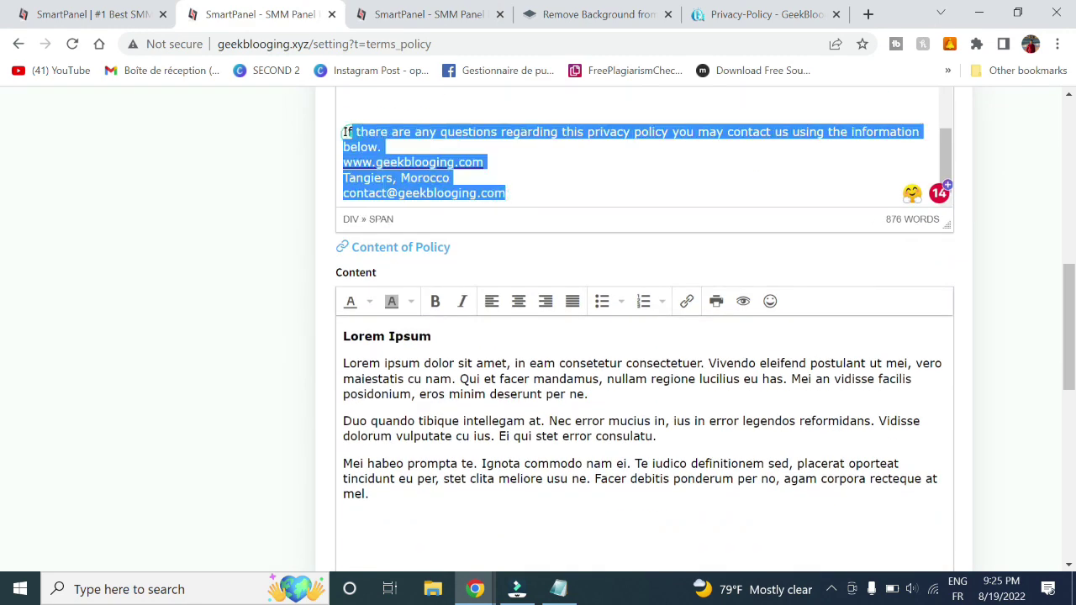
pyautogui.press('Delete')
pyautogui.moveTo(370, 495); pyautogui.dragTo(408, 492)
pyautogui.press('Delete')
pyautogui.click(382, 324)
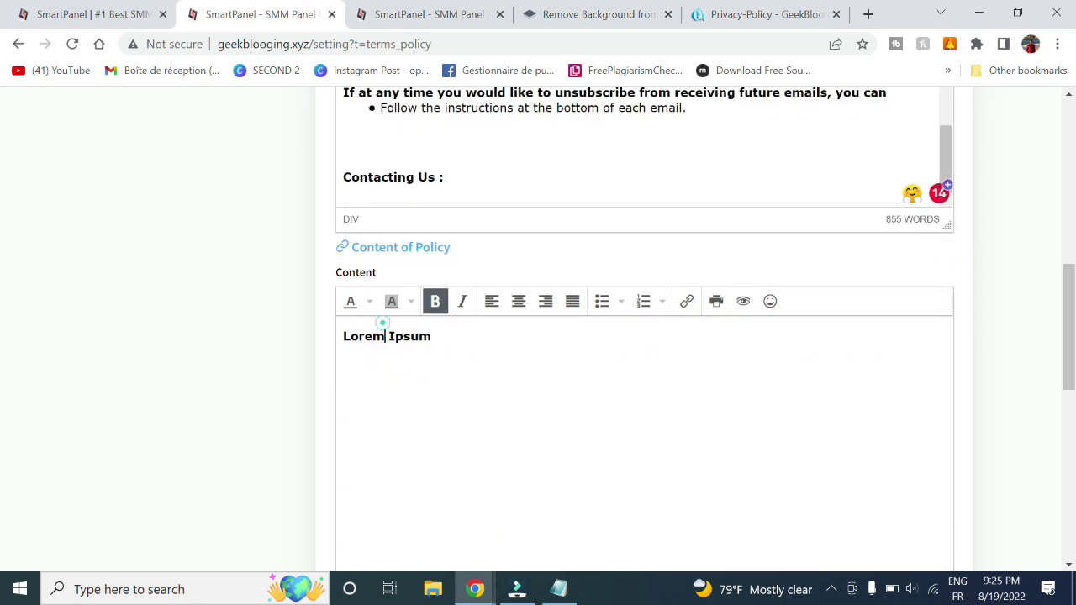
pyautogui.hotkey('ctrl', 'a')
pyautogui.hotkey('ctrl', 'v')
pyautogui.scroll(-5, 382, 353)
pyautogui.click(392, 376)
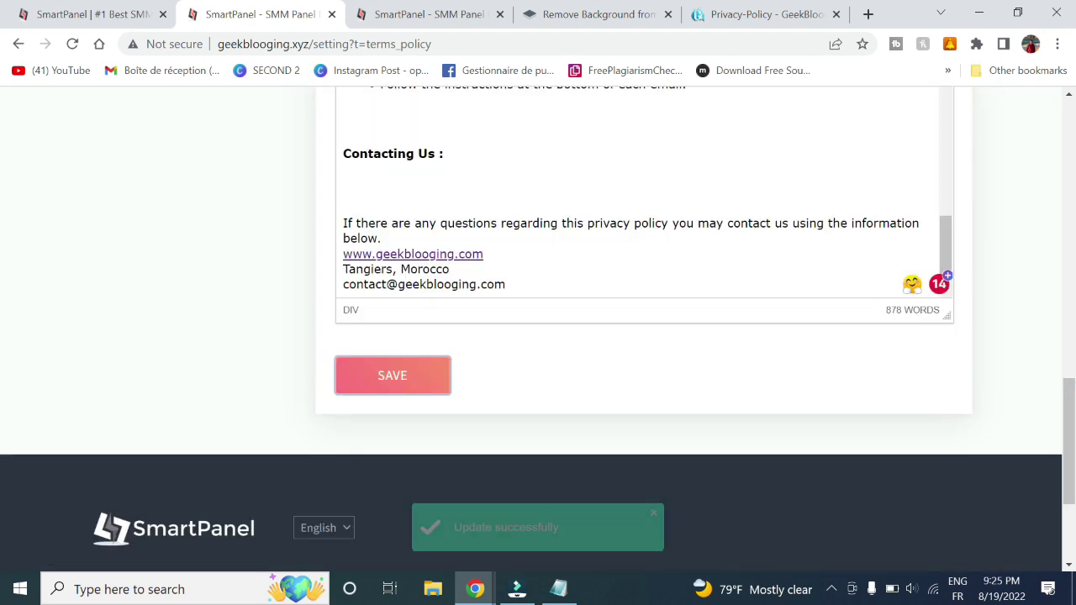
# - Open the footer's Terms & Conditions and Cookie Policy pages in background tabs to check them
pyautogui.scroll(-2, 788, 392)
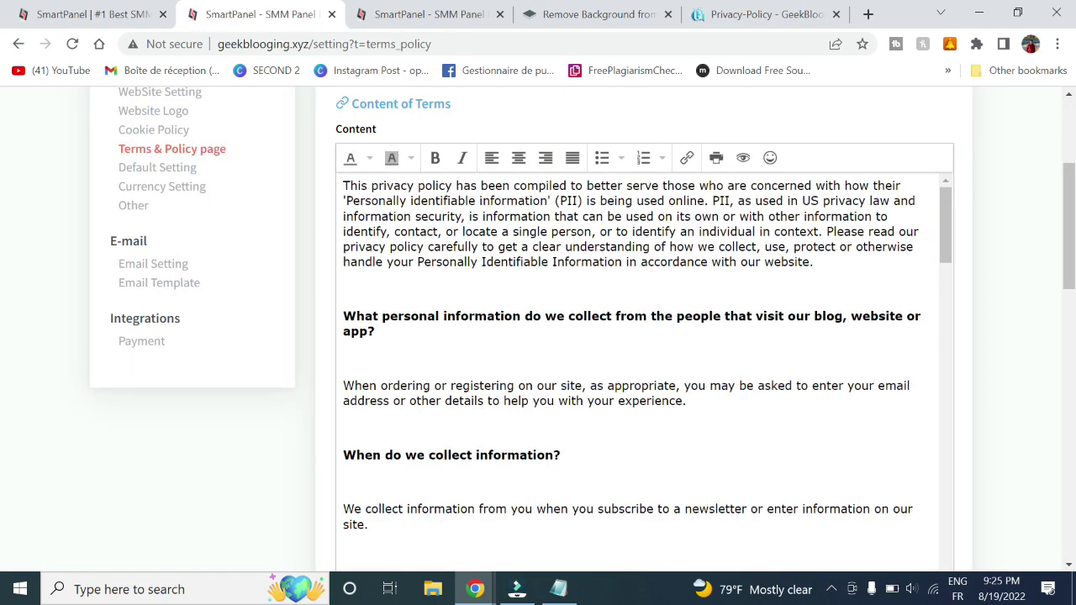
pyautogui.scroll(-10, 540, 439)
pyautogui.scroll(-5, 1033, 404)
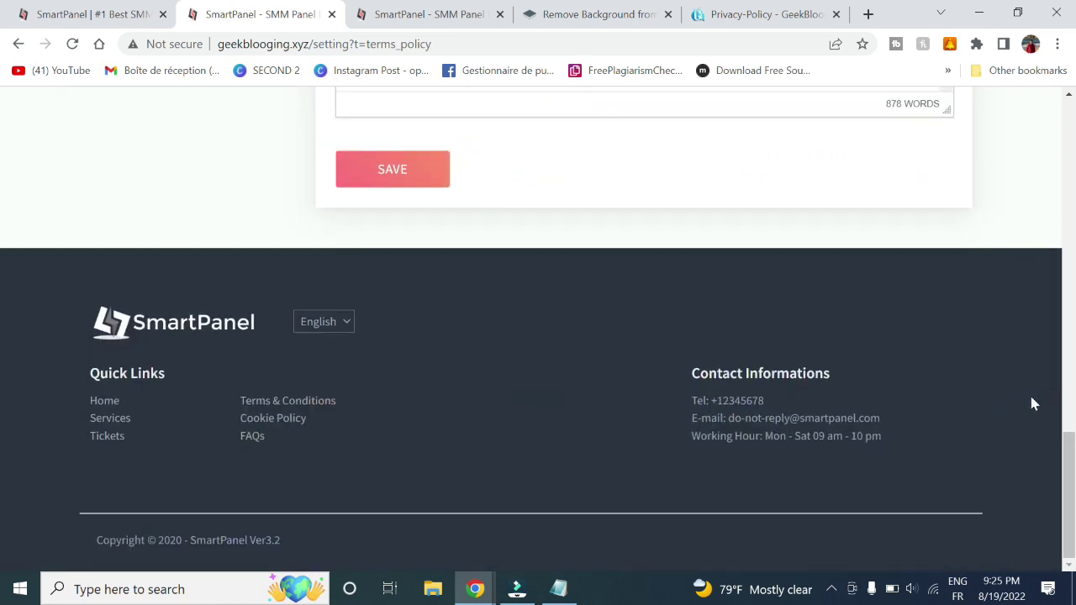
pyautogui.middleClick(290, 403)
pyautogui.middleClick(291, 416)
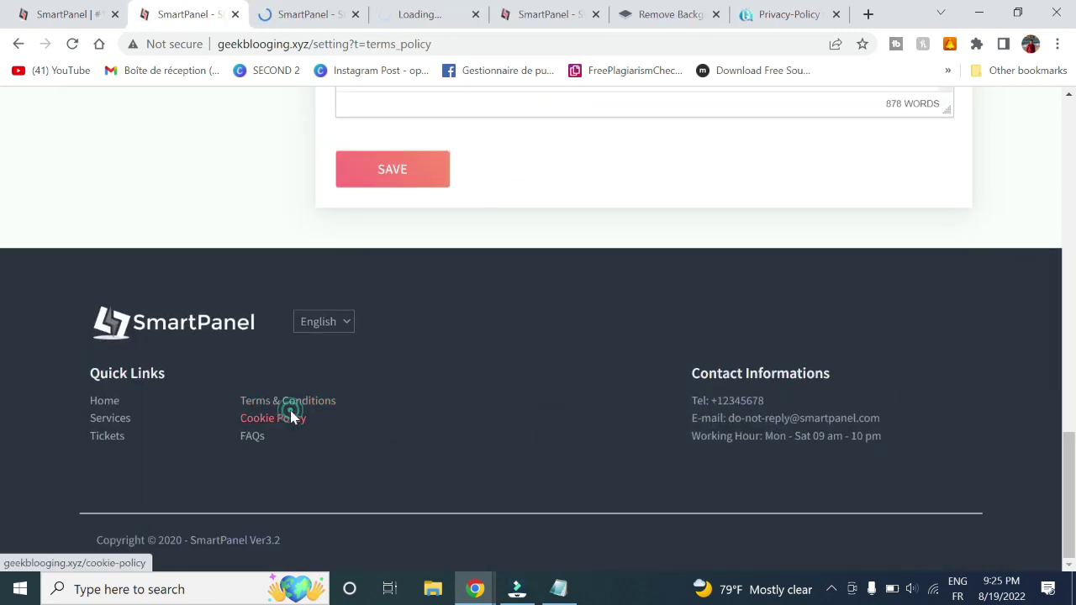
pyautogui.click(303, 10)
# - Close the preview tabs, browse Default Setting's homepage designs unchanged, then go to the private maintenance-page window
pyautogui.hotkey('ctrl', 'w')
pyautogui.hotkey('ctrl', 'w')
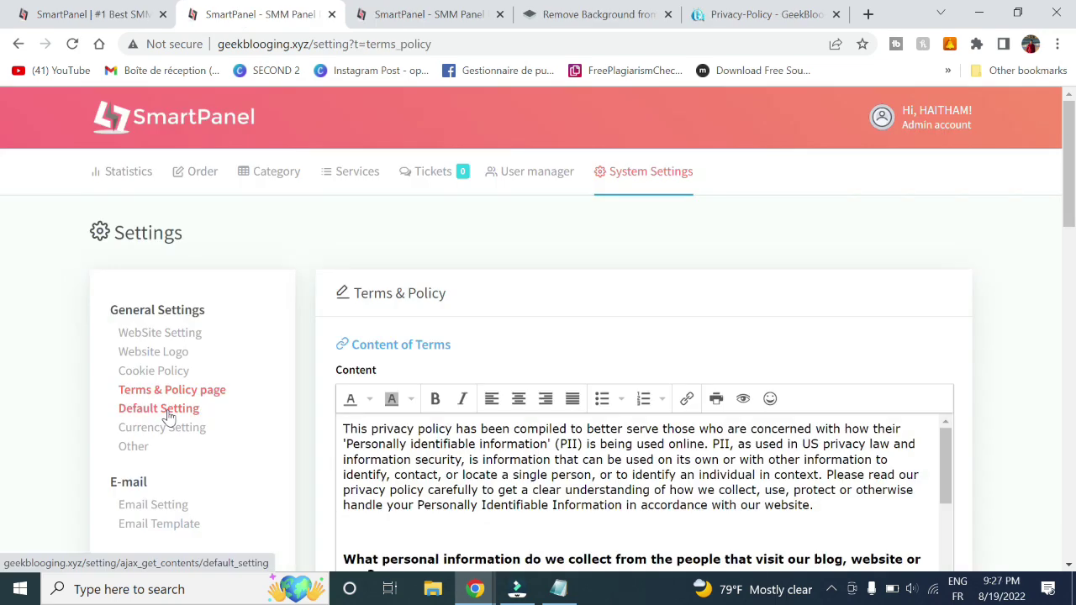
pyautogui.click(159, 409)
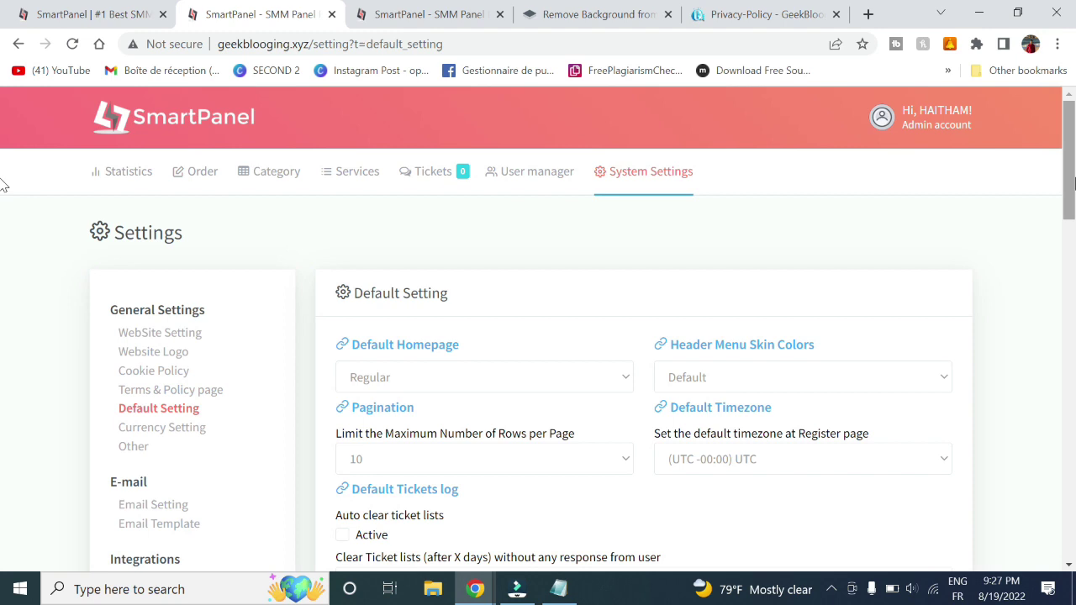
pyautogui.scroll(-2, 4, 185)
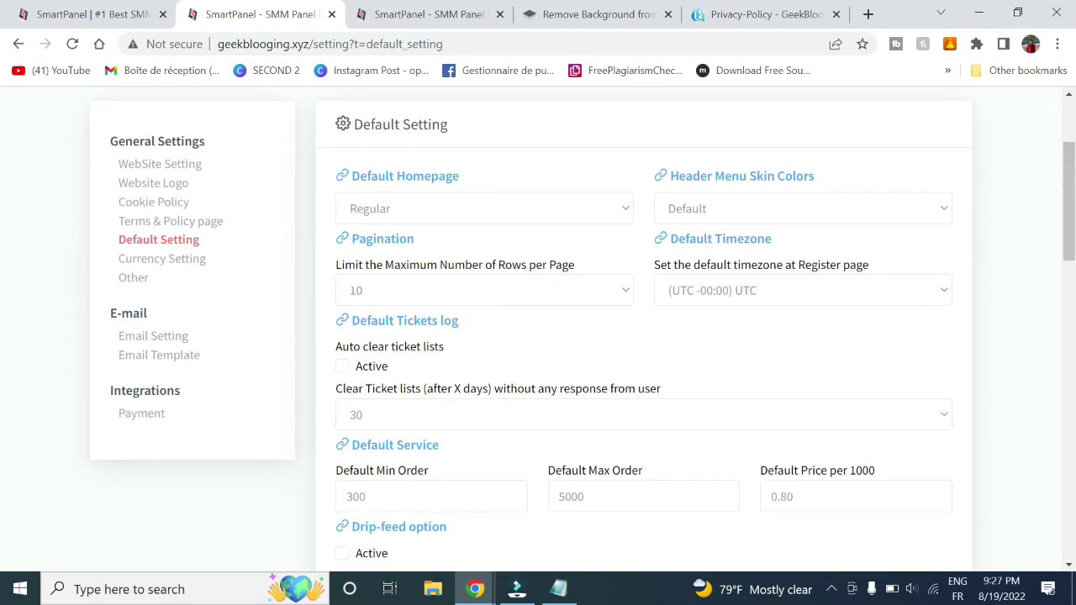
pyautogui.click(421, 207)
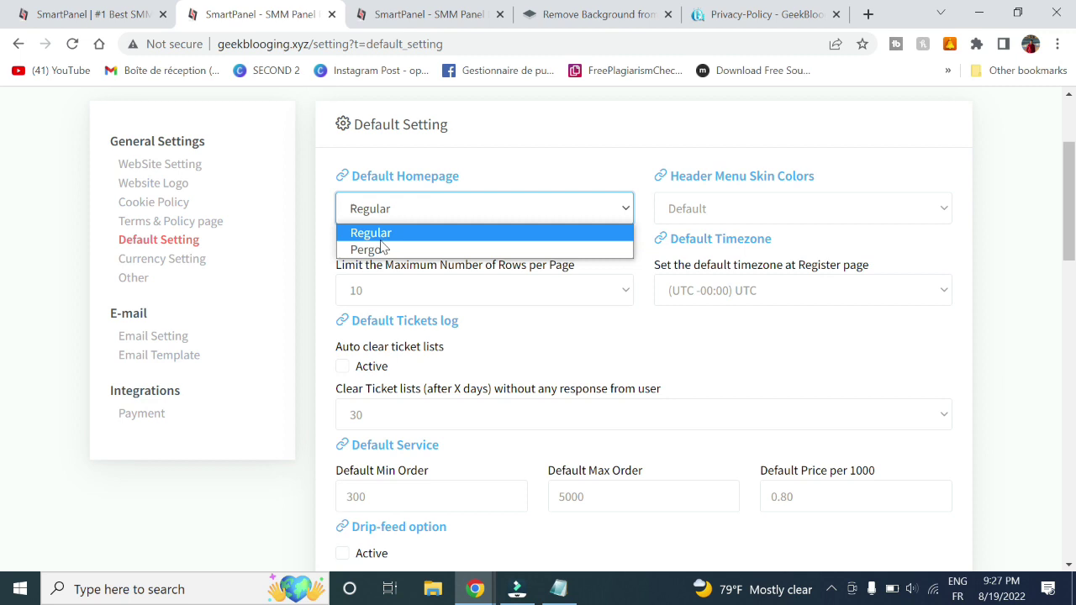
pyautogui.click(480, 585)
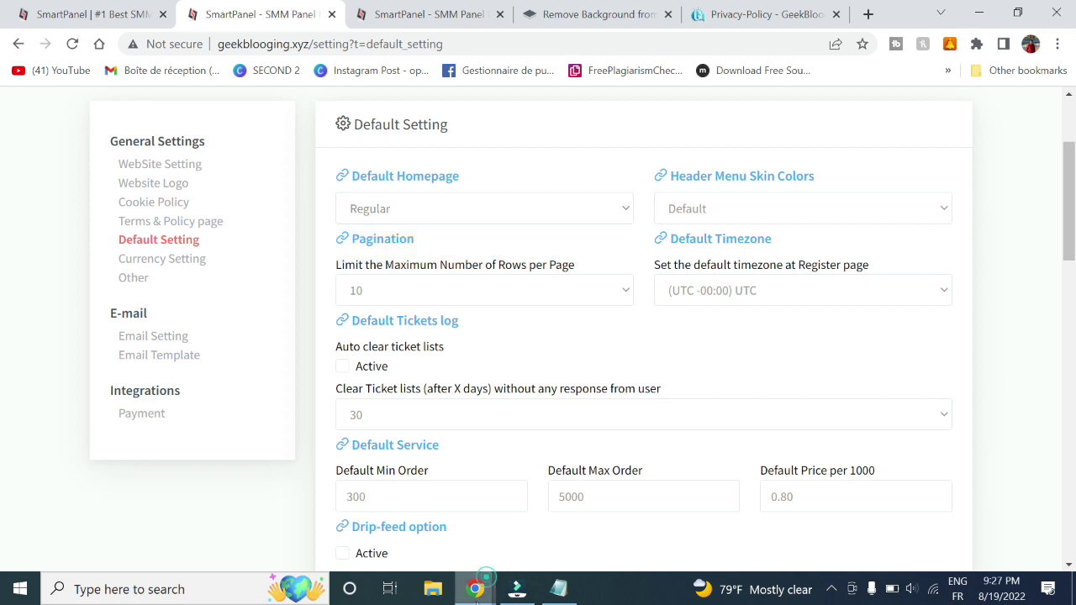
pyautogui.click(542, 524)
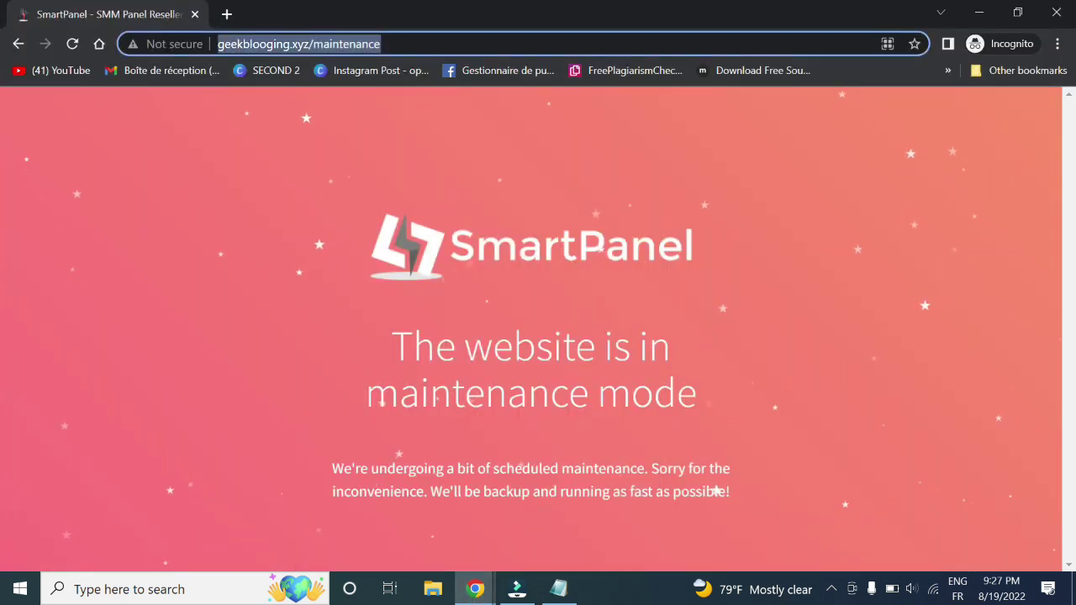
# - Remove /maintenance from the site address and load the public homepage
pyautogui.click(404, 43)
pyautogui.hotkey('shift', 'Left')
pyautogui.hotkey('shift', 'Left')
pyautogui.hotkey('shift', 'Left')
pyautogui.hotkey('shift', 'Left')
pyautogui.hotkey('shift', 'Left')
pyautogui.hotkey('shift', 'Left')
pyautogui.hotkey('shift', 'Left')
pyautogui.hotkey('shift', 'Left')
pyautogui.hotkey('shift', 'Left')
pyautogui.hotkey('shift', 'Left')
pyautogui.press('Left')
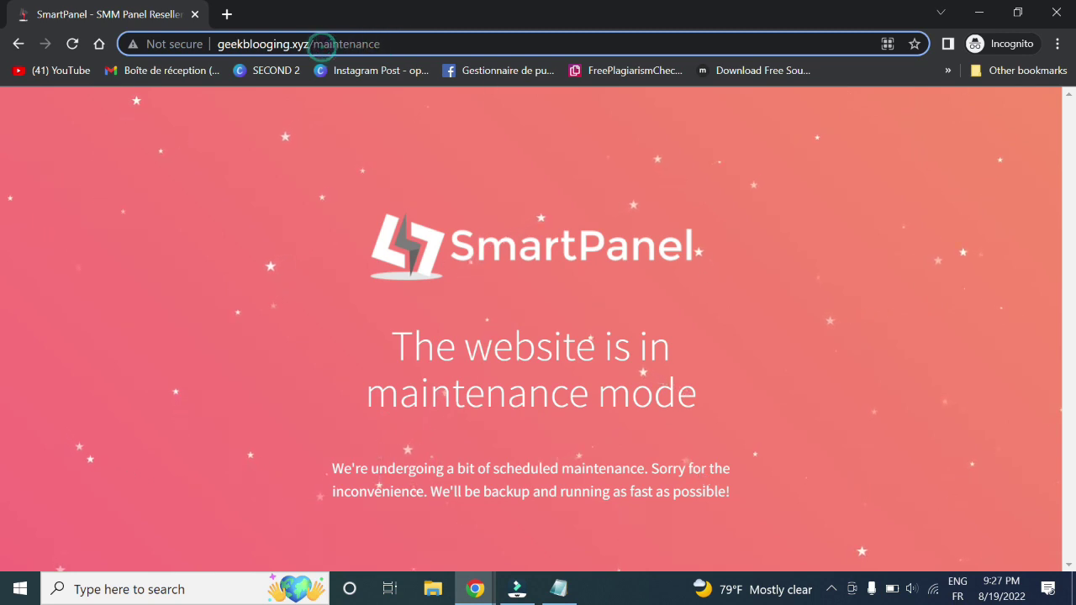
pyautogui.press('BackSpace')
pyautogui.press('End')
pyautogui.hotkey('shift', 'Left')
pyautogui.hotkey('shift', 'Left')
pyautogui.hotkey('shift', 'Left')
pyautogui.hotkey('shift', 'Left')
pyautogui.hotkey('shift', 'Left')
pyautogui.hotkey('shift', 'Left')
pyautogui.hotkey('shift', 'Left')
pyautogui.hotkey('shift', 'Left')
pyautogui.hotkey('shift', 'Left')
pyautogui.hotkey('shift', 'Left')
pyautogui.hotkey('shift', 'Left')
pyautogui.hotkey('shift', 'Left')
pyautogui.hotkey('shift', 'Left')
pyautogui.hotkey('shift', 'Left')
pyautogui.hotkey('shift', 'Right')
pyautogui.hotkey('shift', 'Right')
pyautogui.hotkey('shift', 'Right')
pyautogui.hotkey('shift', 'Right')
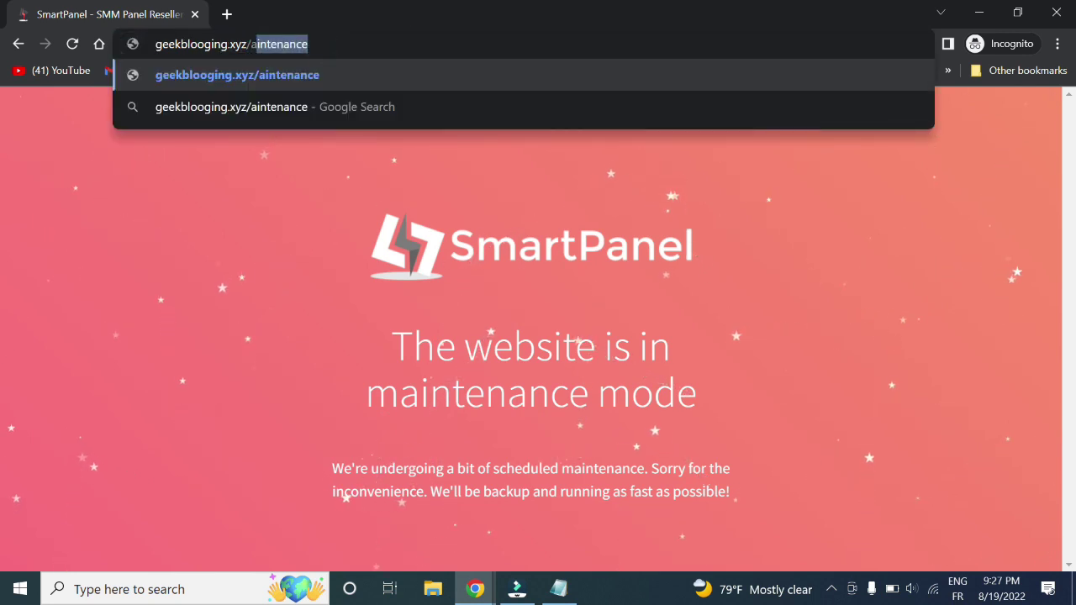
pyautogui.press('BackSpace')
pyautogui.press('Return')
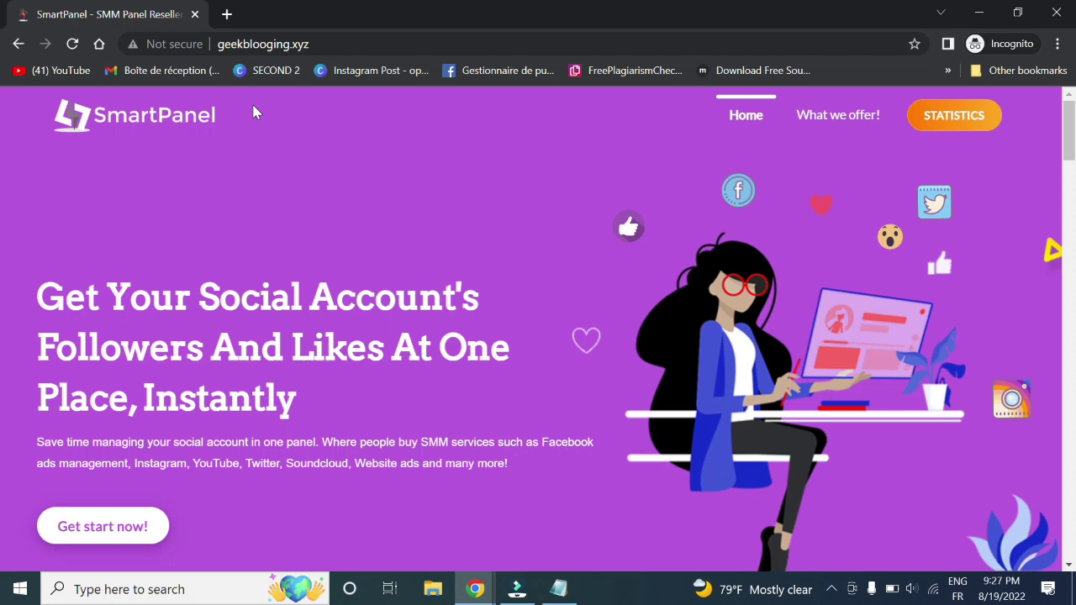
# - Scroll down through the public homepage and back up to look it over
pyautogui.scroll(-6, 511, 282)
pyautogui.scroll(-10, 515, 284)
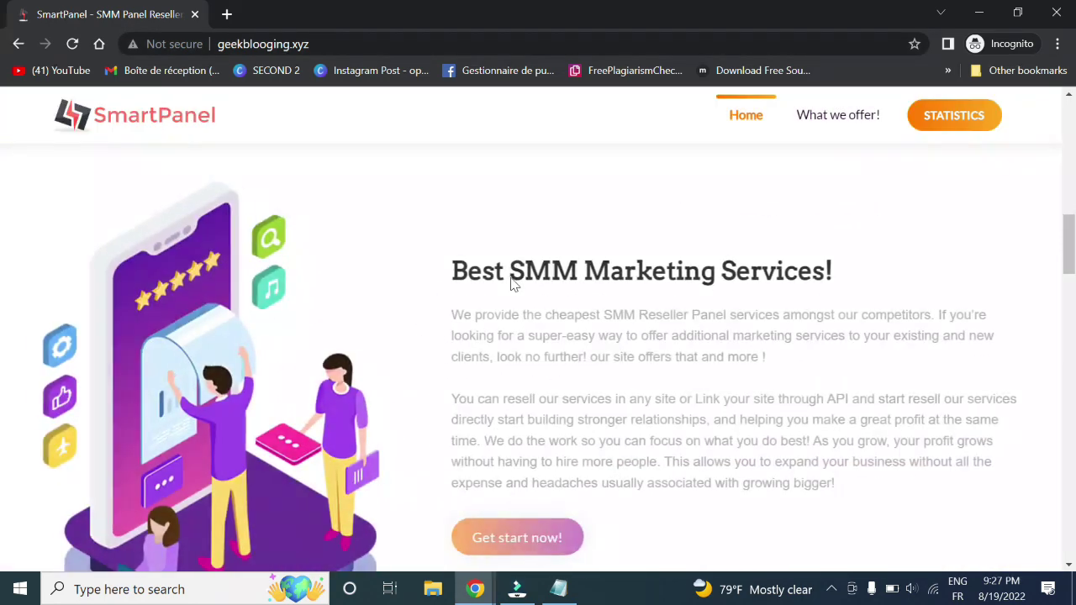
pyautogui.scroll(-6, 510, 284)
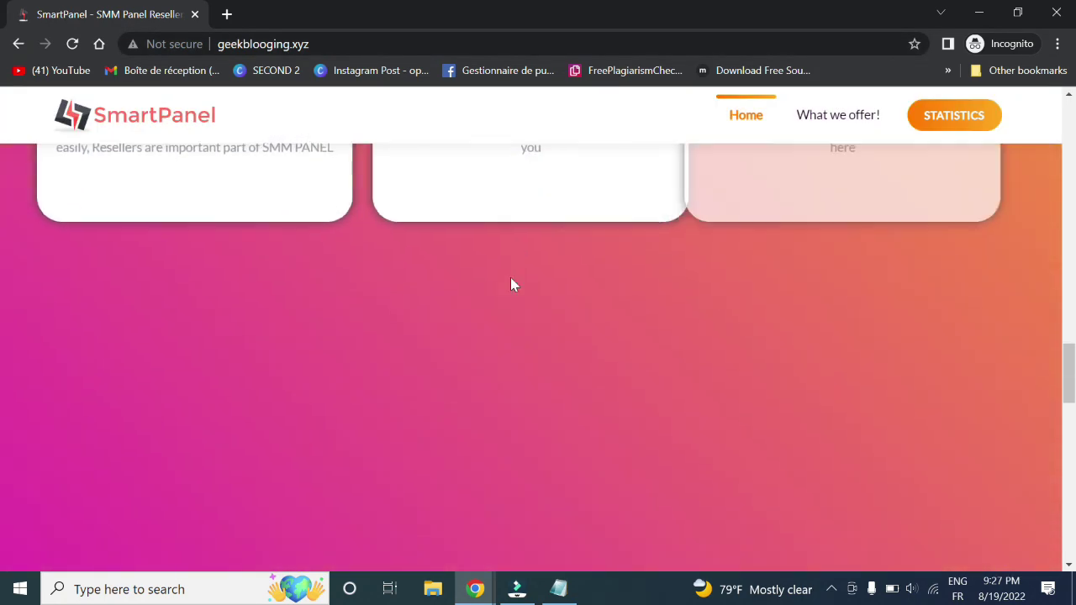
pyautogui.scroll(10, 511, 284)
pyautogui.scroll(5, 485, 365)
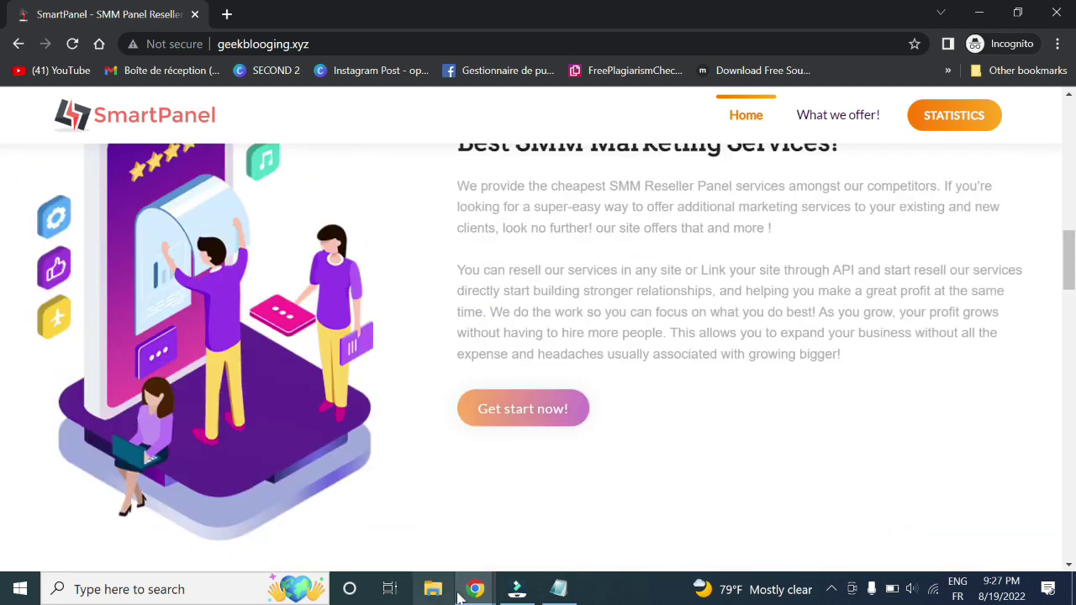
# - Set the Default Homepage to Pergo, save, and return to the private public-site window
pyautogui.moveTo(474, 588)
pyautogui.click(407, 506)
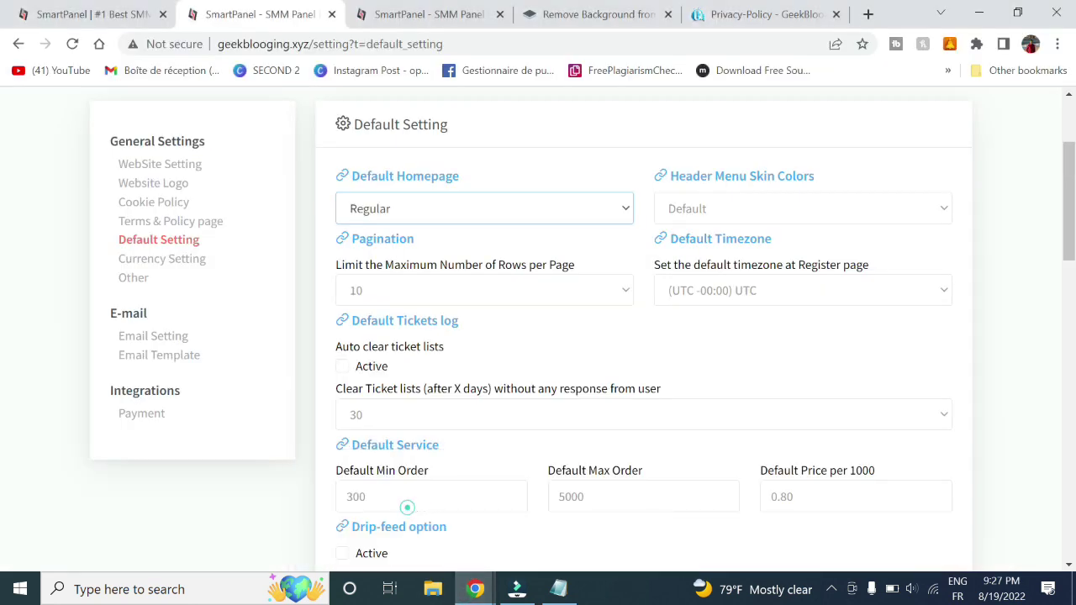
pyautogui.click(435, 208)
pyautogui.click(422, 248)
pyautogui.scroll(-20, 540, 380)
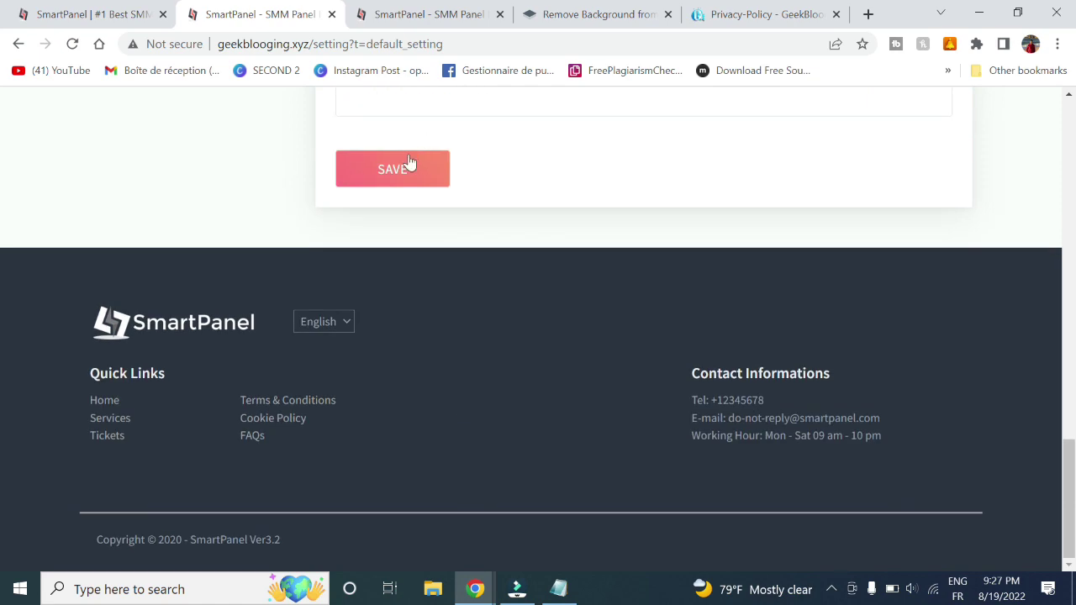
pyautogui.click(410, 167)
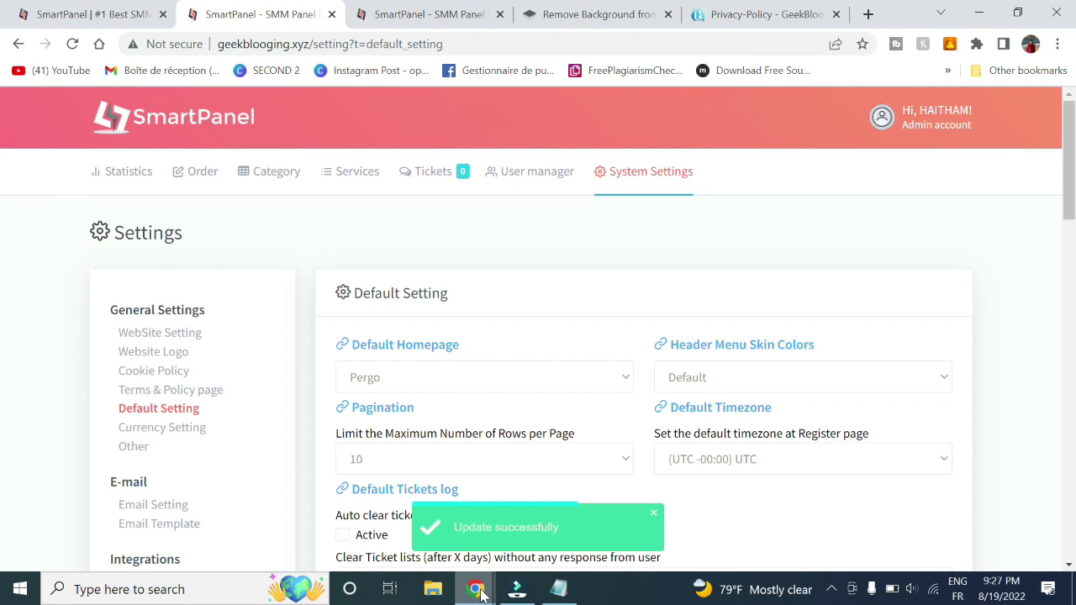
pyautogui.moveTo(478, 591)
pyautogui.click(564, 513)
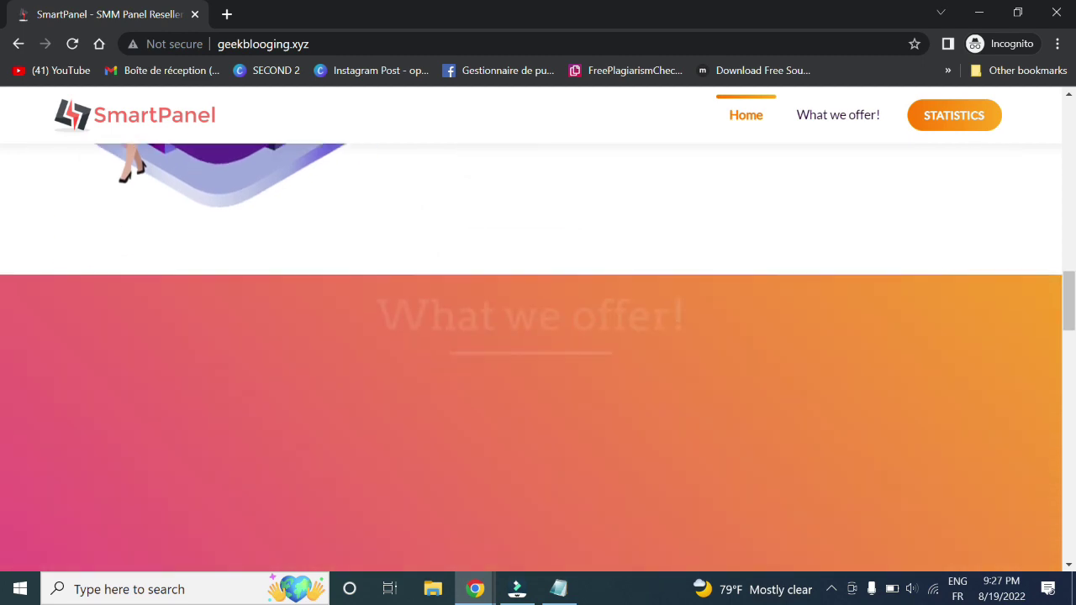
# - Reload, then reopen the public site's address in a new incognito window to load the Pergo homepage
pyautogui.scroll(7, 532, 358)
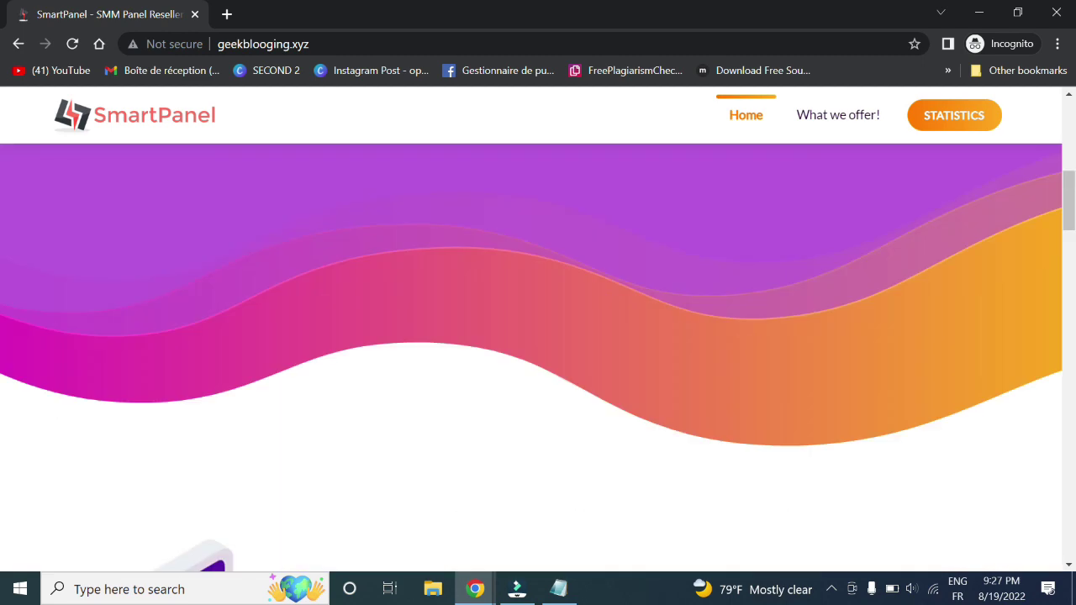
pyautogui.click(74, 44)
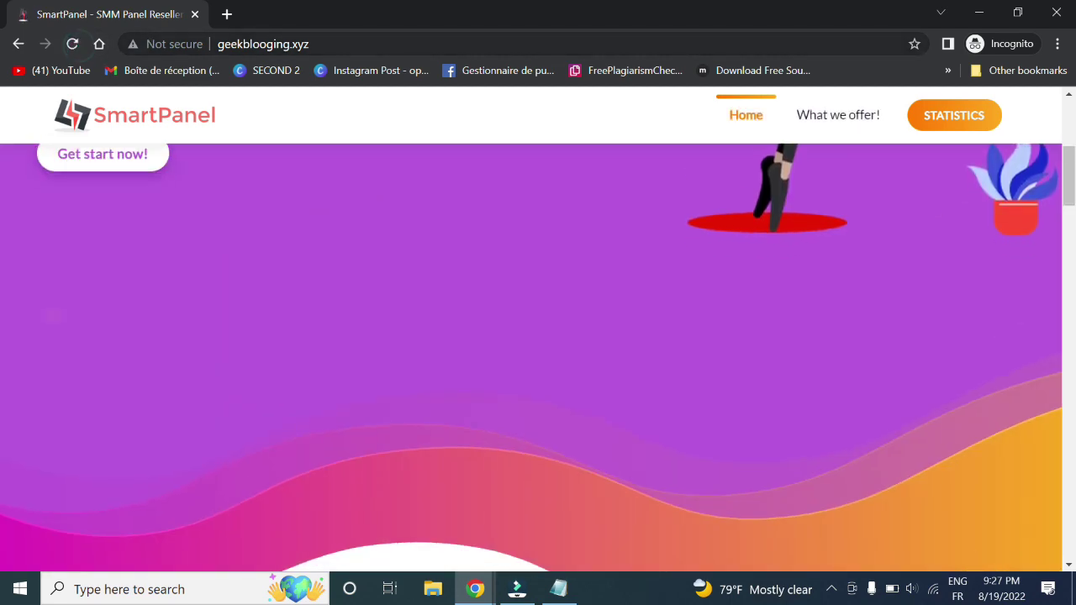
pyautogui.doubleClick(328, 43)
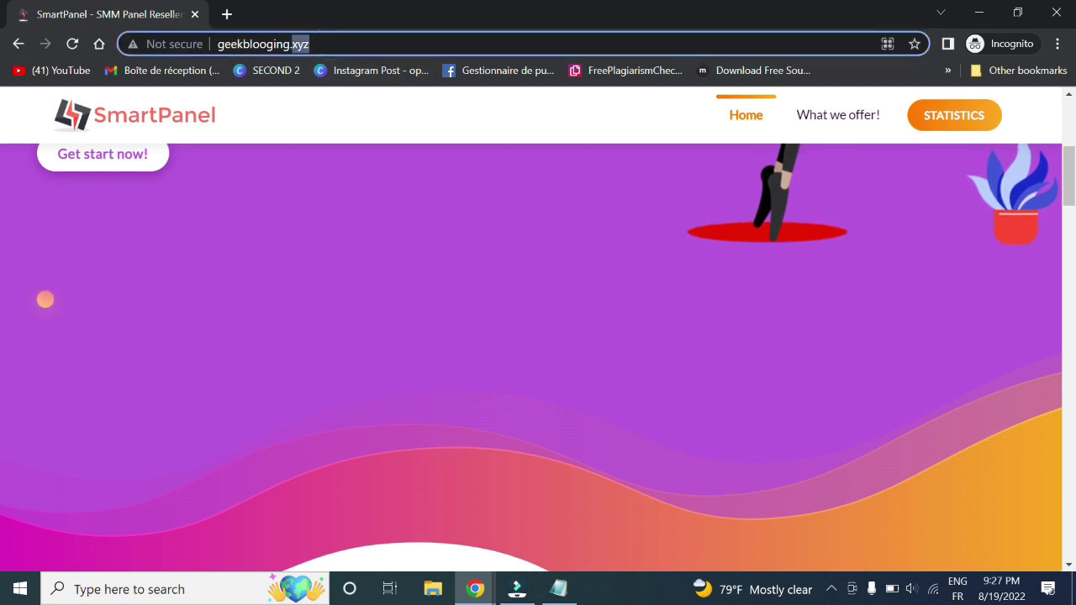
pyautogui.hotkey('ctrl', 'a')
pyautogui.hotkey('ctrl', 'c')
pyautogui.press('BackSpace')
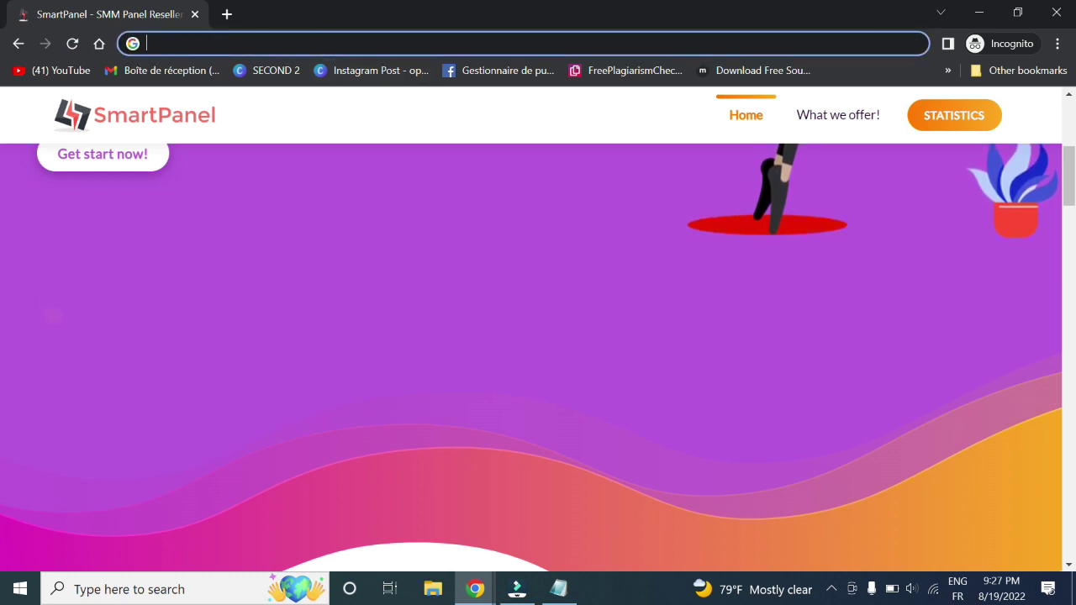
pyautogui.click(1057, 12)
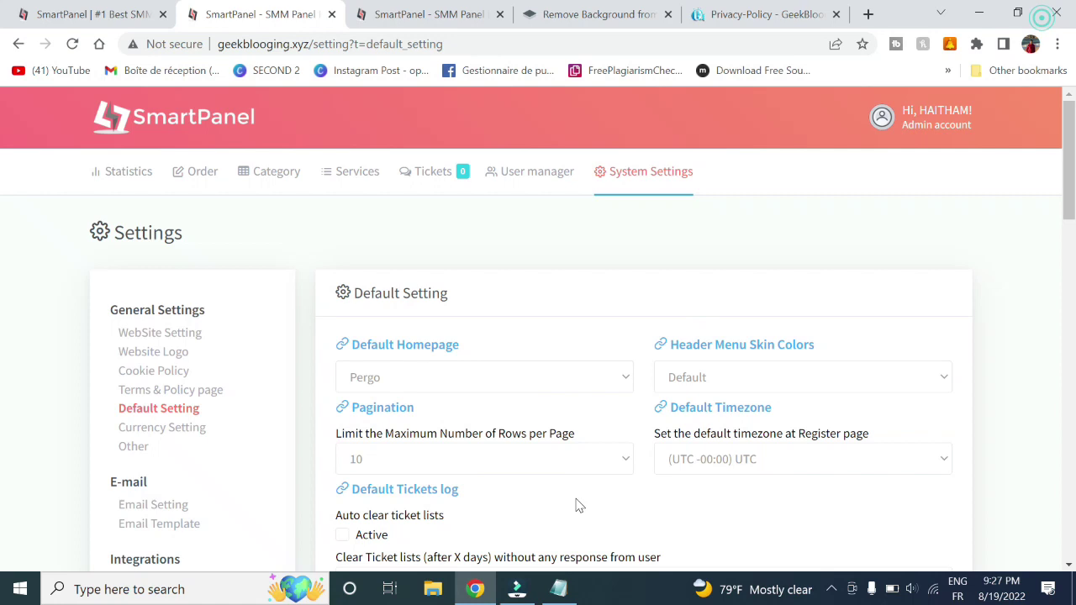
pyautogui.click(1058, 44)
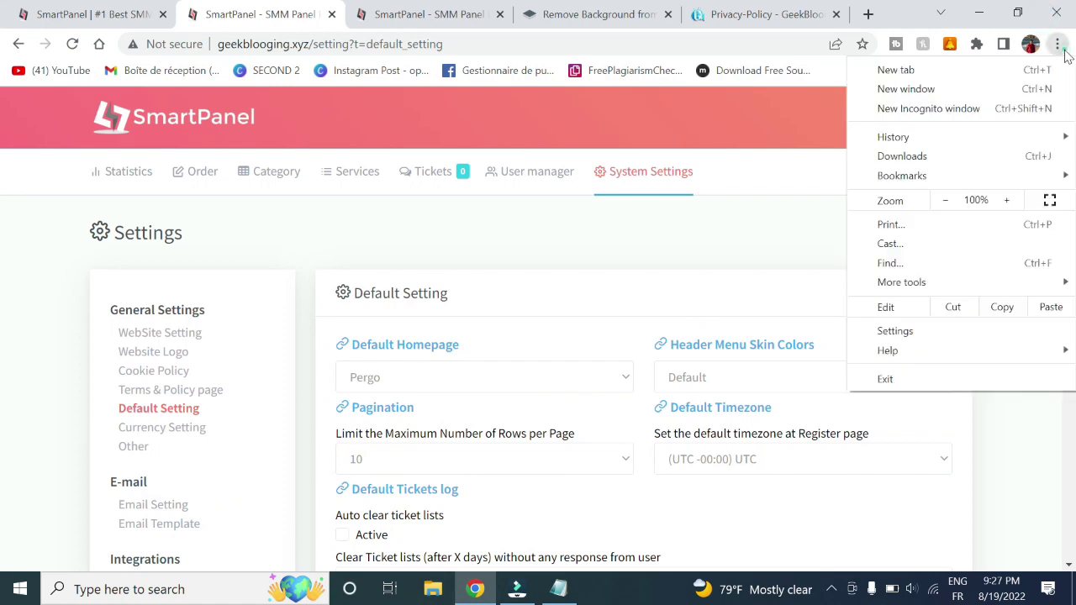
pyautogui.click(951, 108)
pyautogui.hotkey('ctrl', 'v')
pyautogui.press('Return')
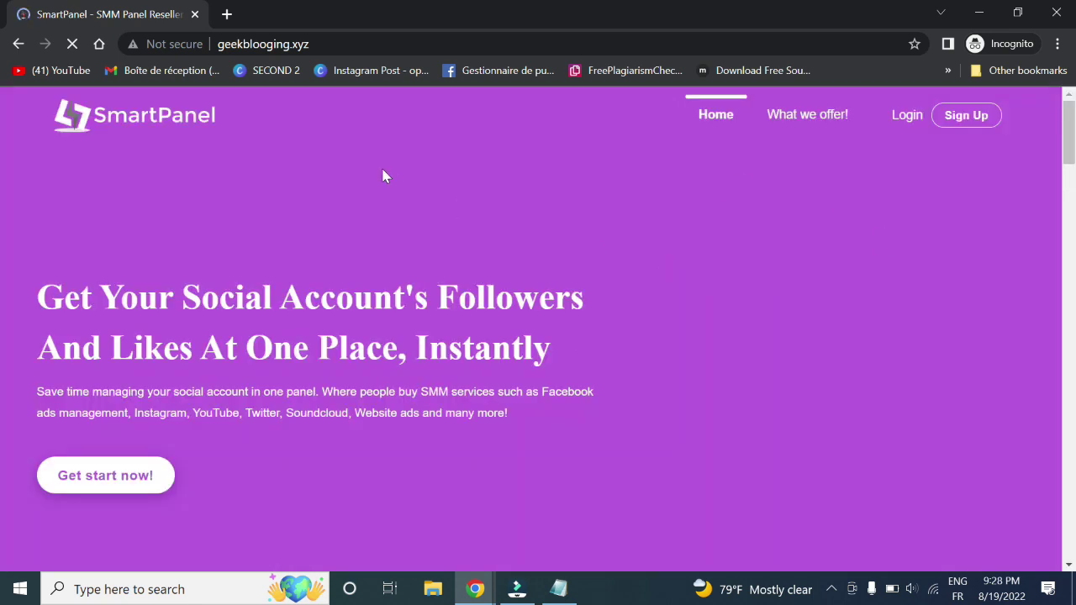
# - Scroll through the Pergo homepage sections, reload it, and review down to the newsletter and footer
pyautogui.scroll(-3, 381, 175)
pyautogui.scroll(-15, 473, 281)
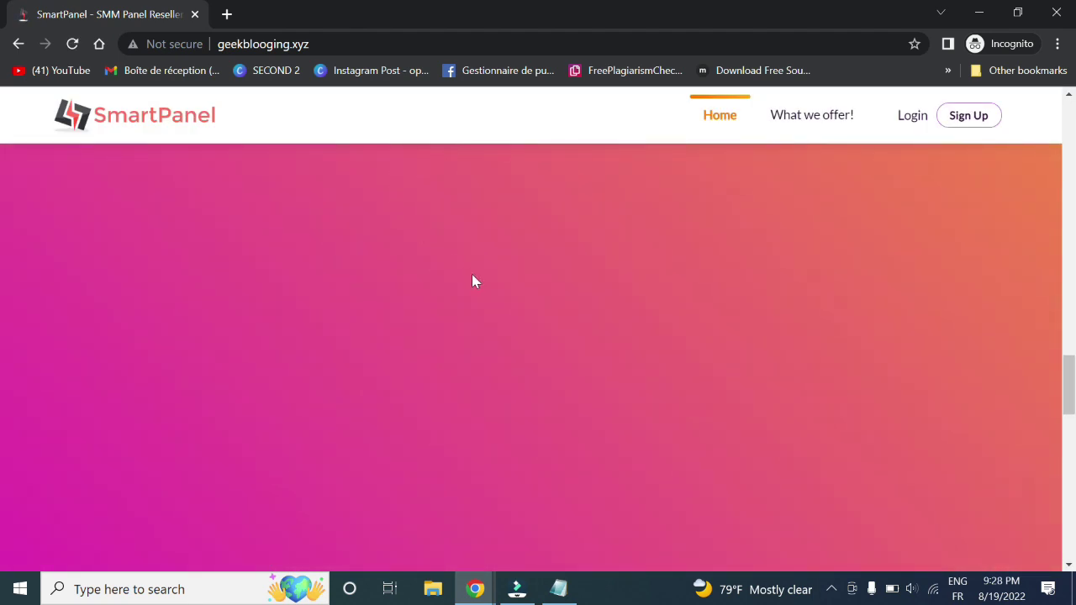
pyautogui.scroll(-5, 472, 280)
pyautogui.scroll(-10, 471, 281)
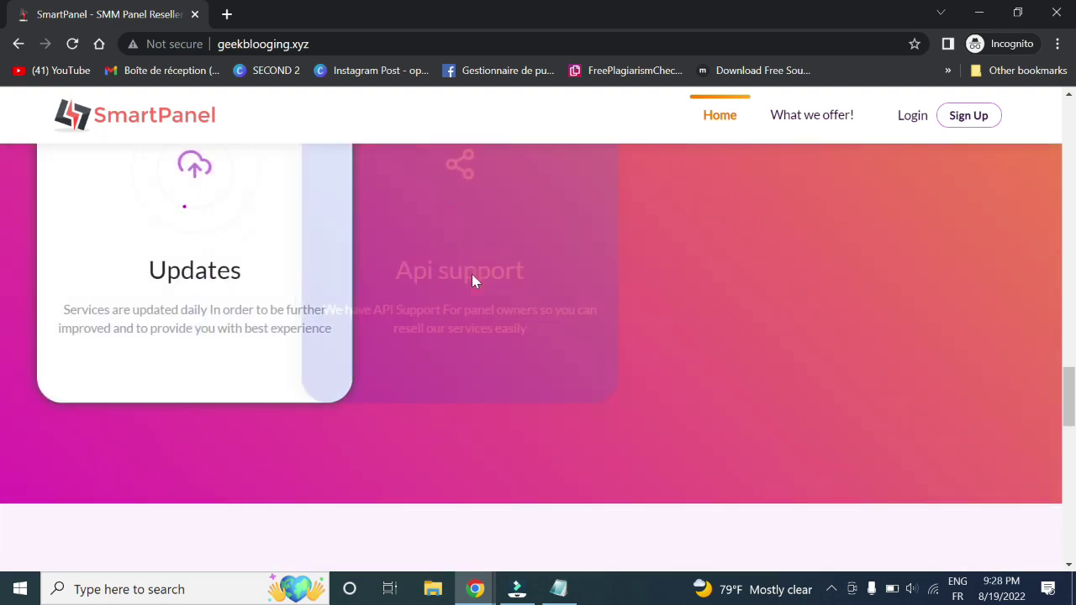
pyautogui.scroll(-2, 472, 281)
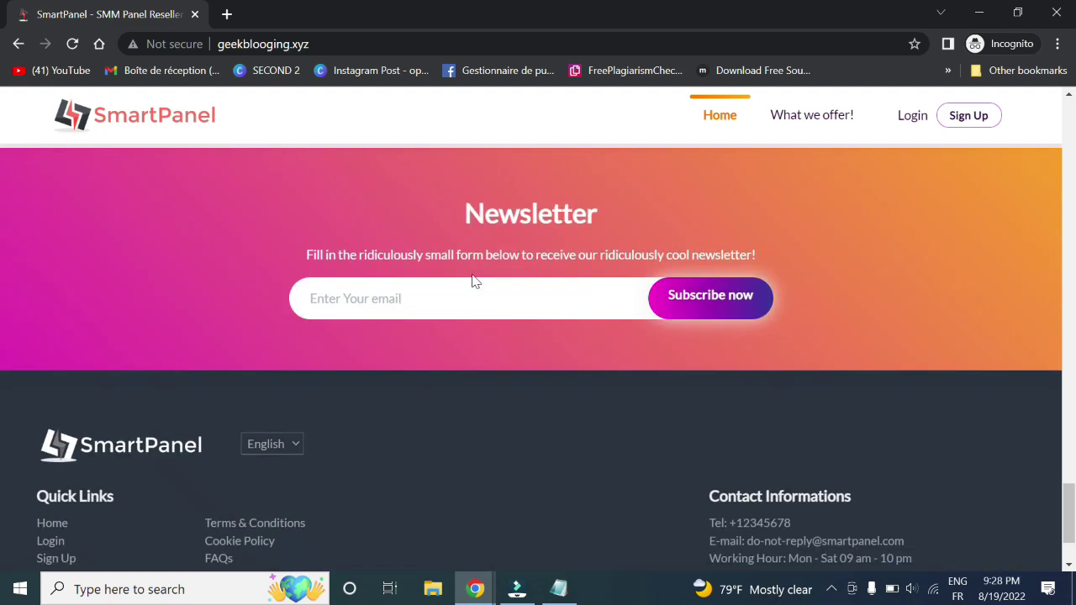
pyautogui.scroll(20, 473, 281)
pyautogui.scroll(3, 472, 278)
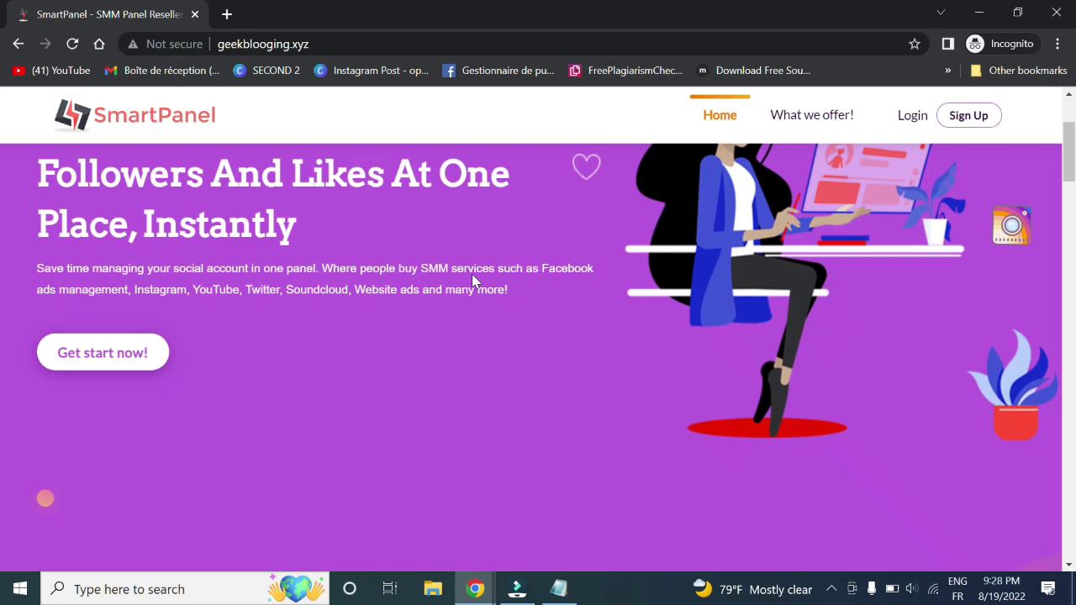
pyautogui.click(73, 43)
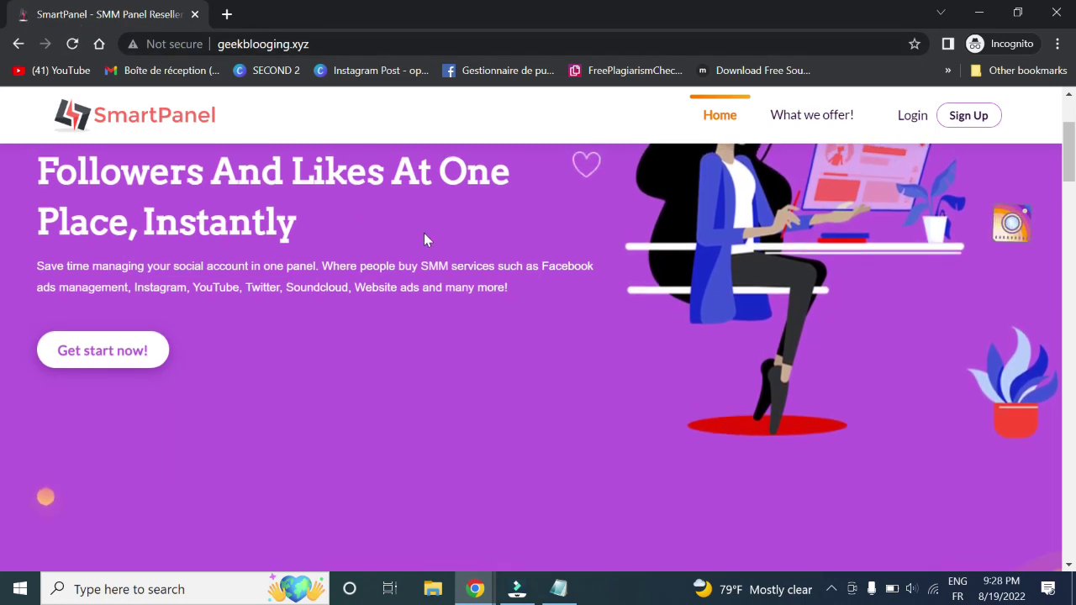
pyautogui.scroll(-1, 469, 253)
pyautogui.scroll(-5, 468, 253)
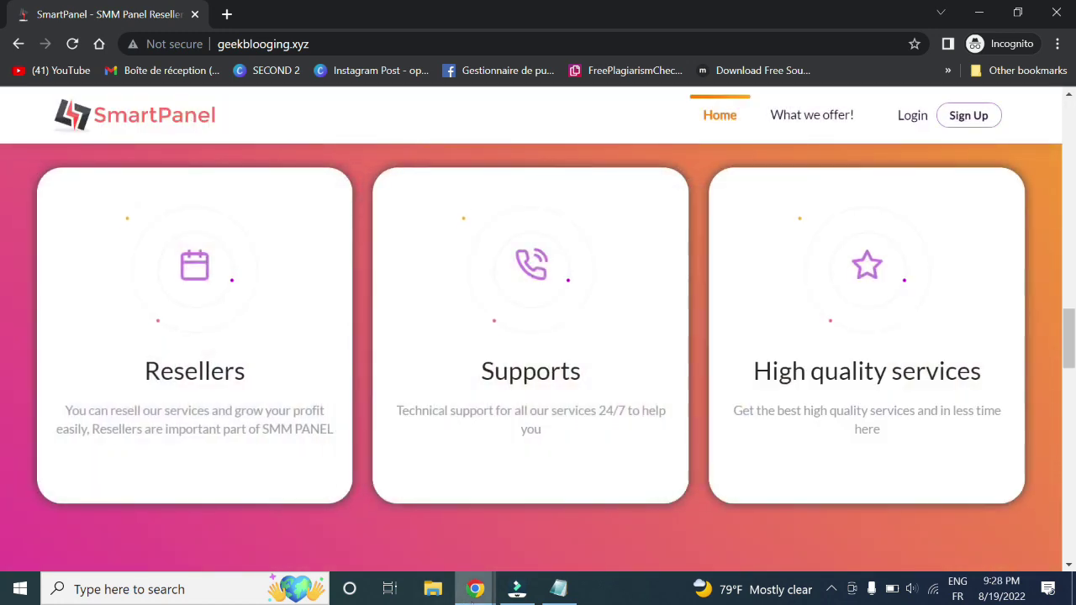
# - In the admin Default Setting, choose Cool Sky for Header Menu Skin Colors and save
pyautogui.moveTo(446, 574)
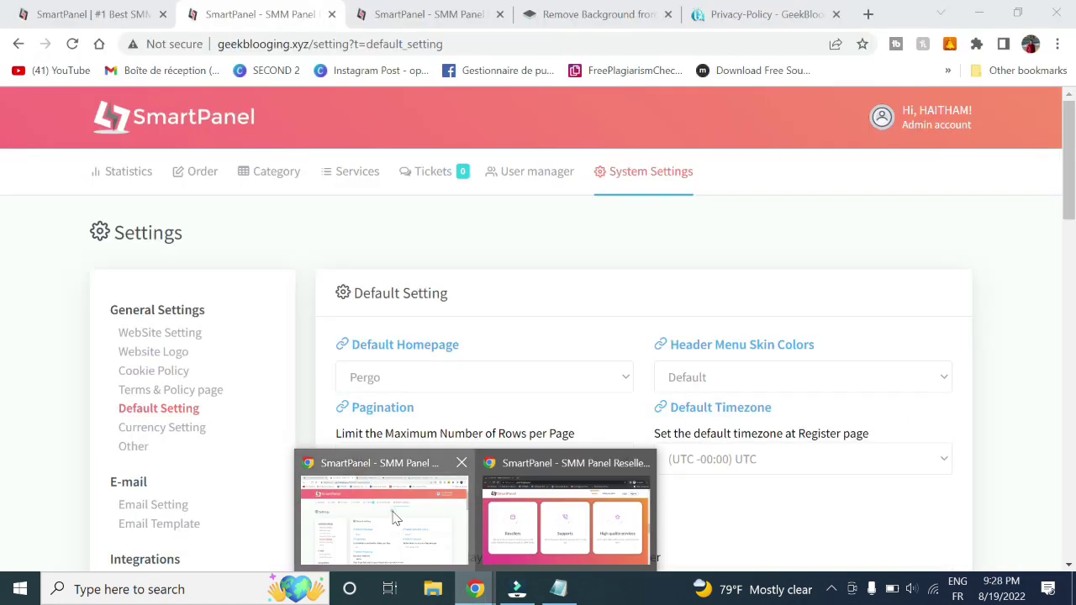
pyautogui.click(395, 512)
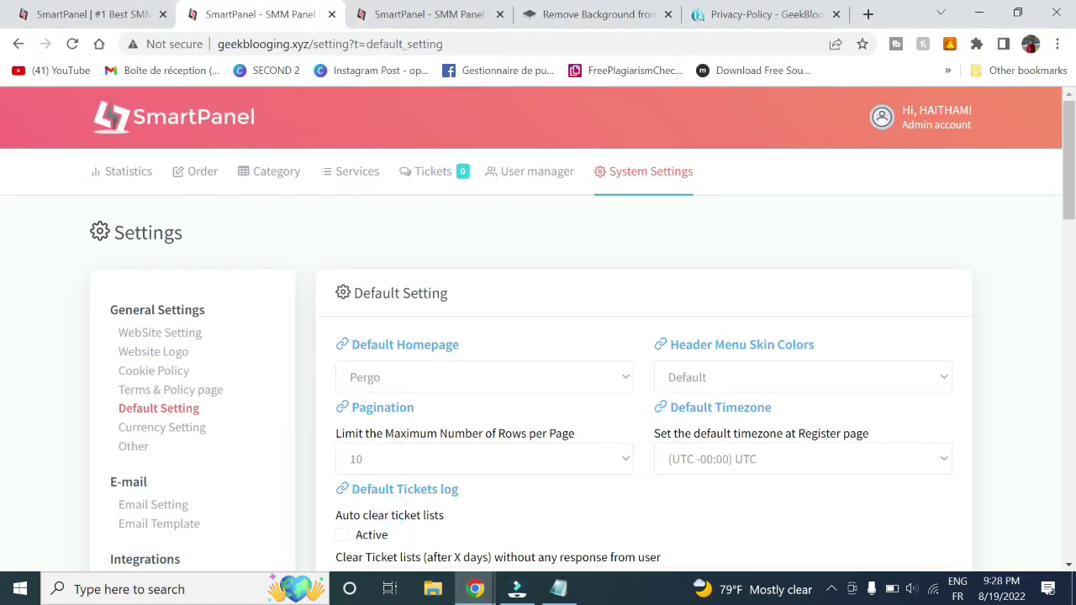
pyautogui.click(783, 384)
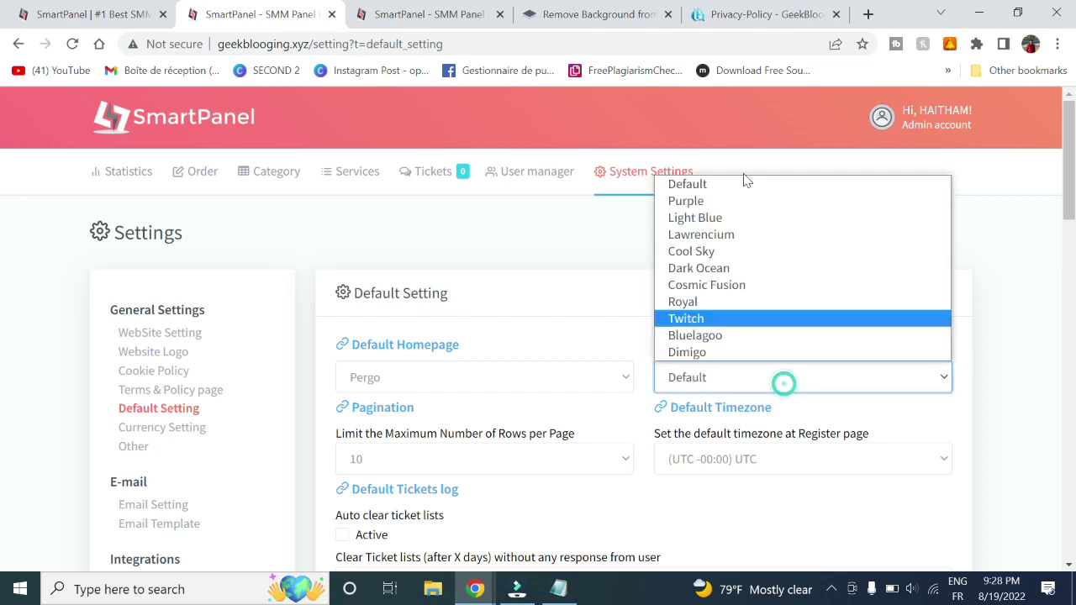
pyautogui.click(708, 251)
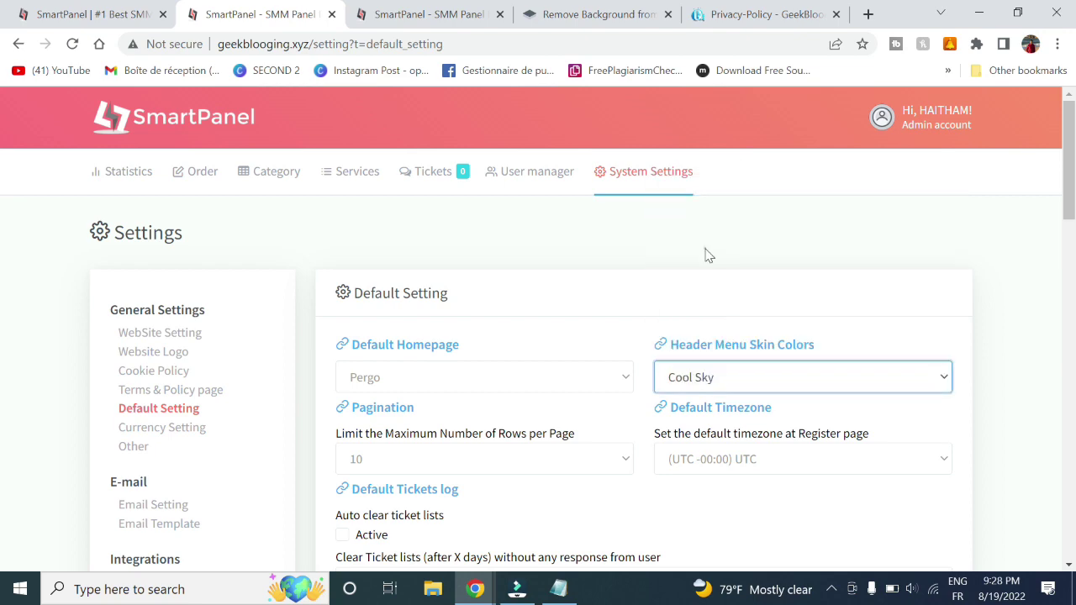
pyautogui.scroll(-10, 600, 455)
pyautogui.scroll(-10, 600, 454)
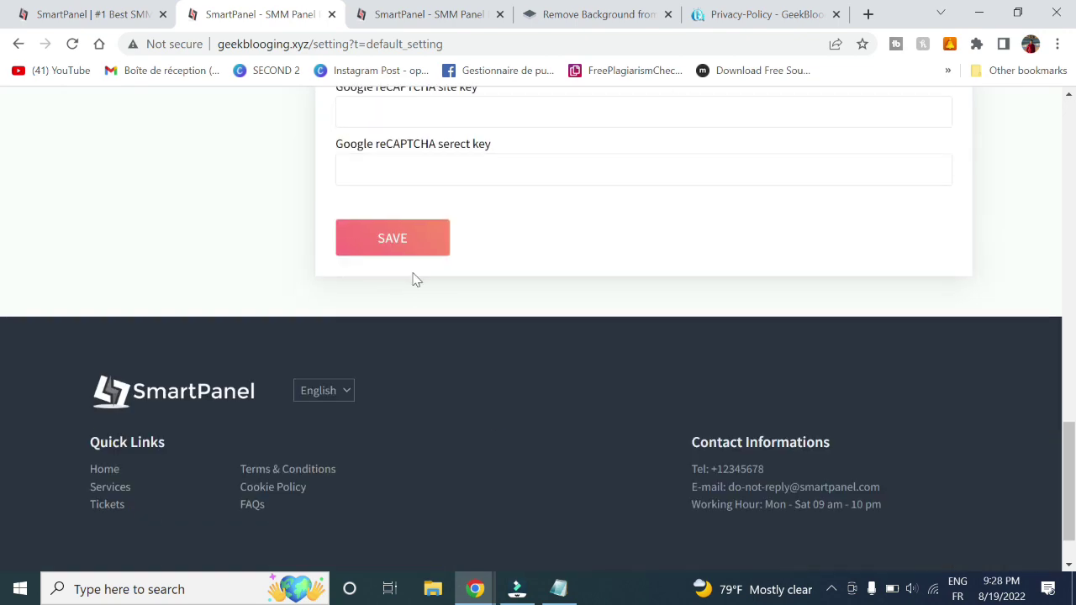
pyautogui.click(401, 232)
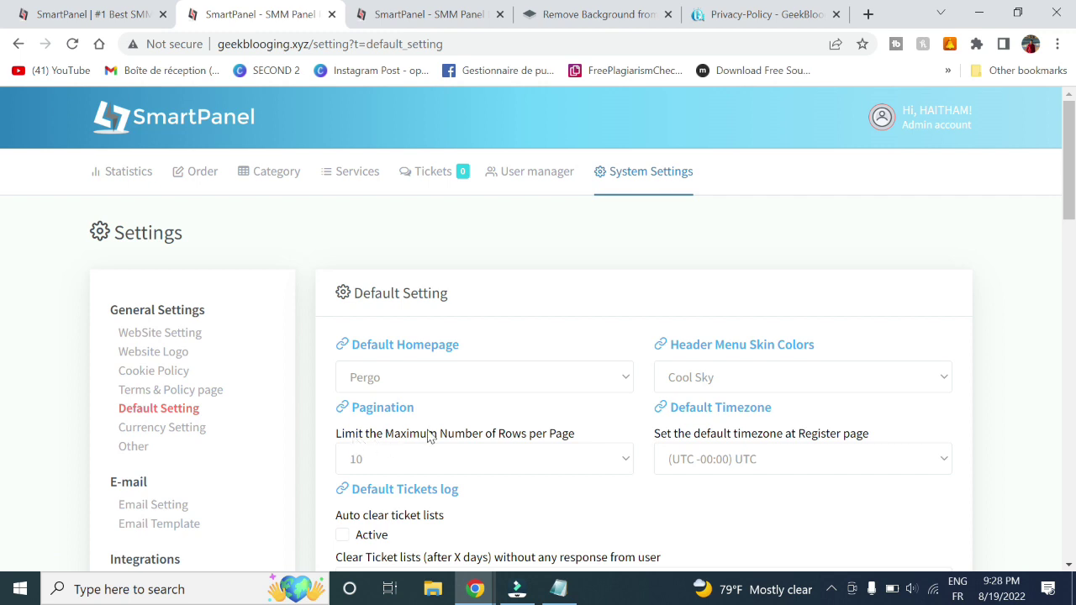
# - Keep Pagination at 10 rows and enable auto clearing of ticket lists after 30 days
pyautogui.click(570, 457)
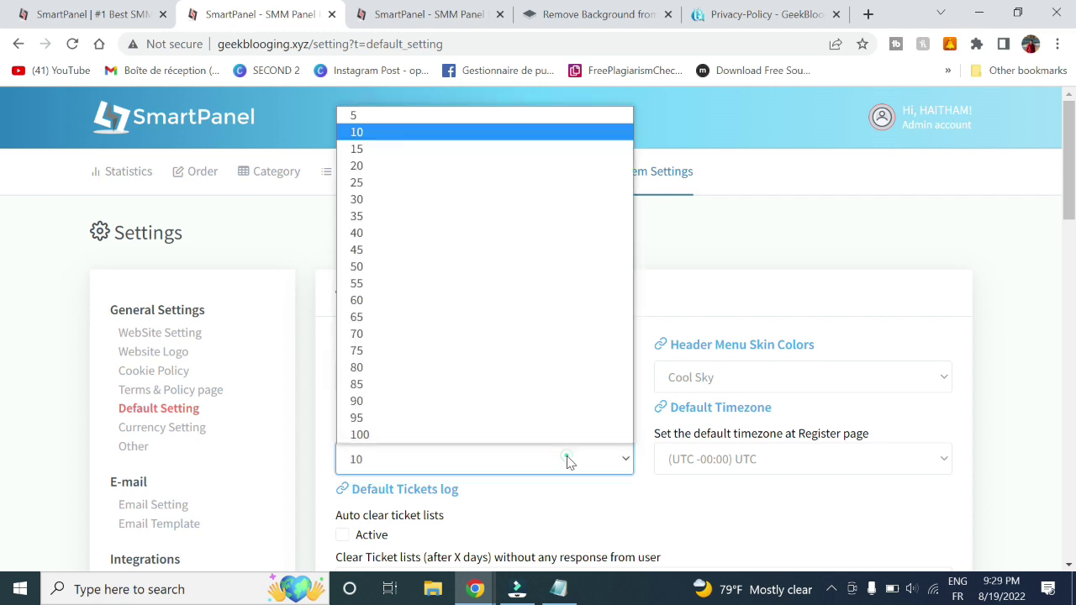
pyautogui.click(366, 134)
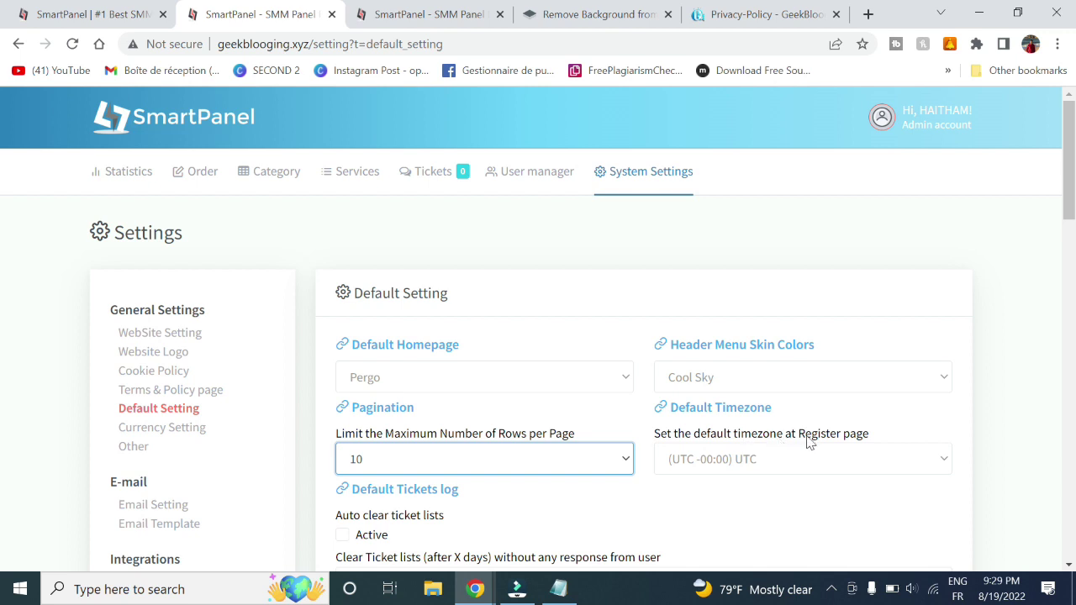
pyautogui.scroll(-1, 719, 485)
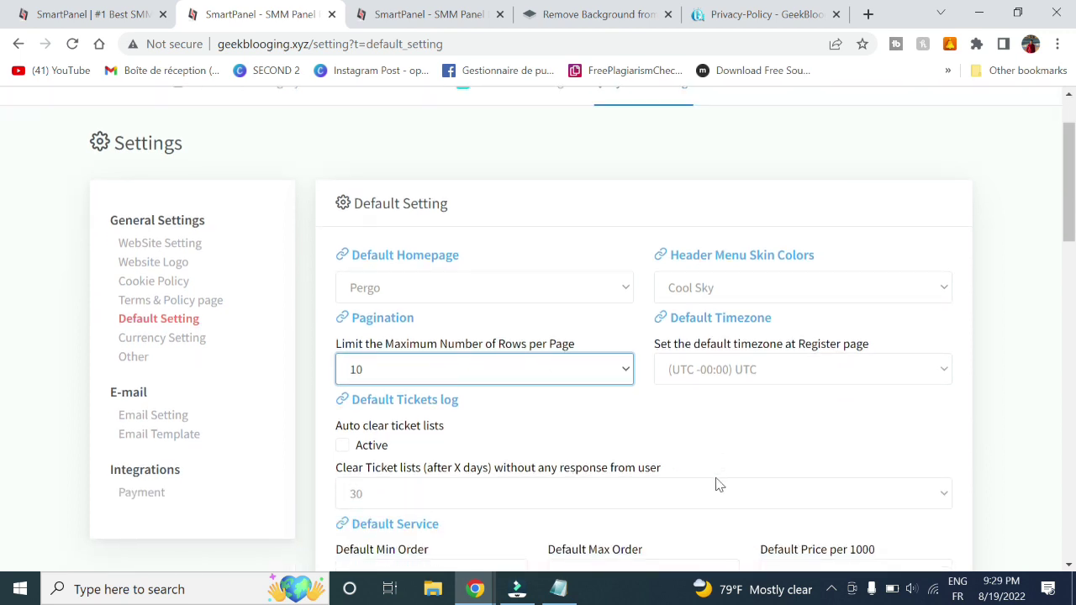
pyautogui.click(347, 448)
pyautogui.click(406, 498)
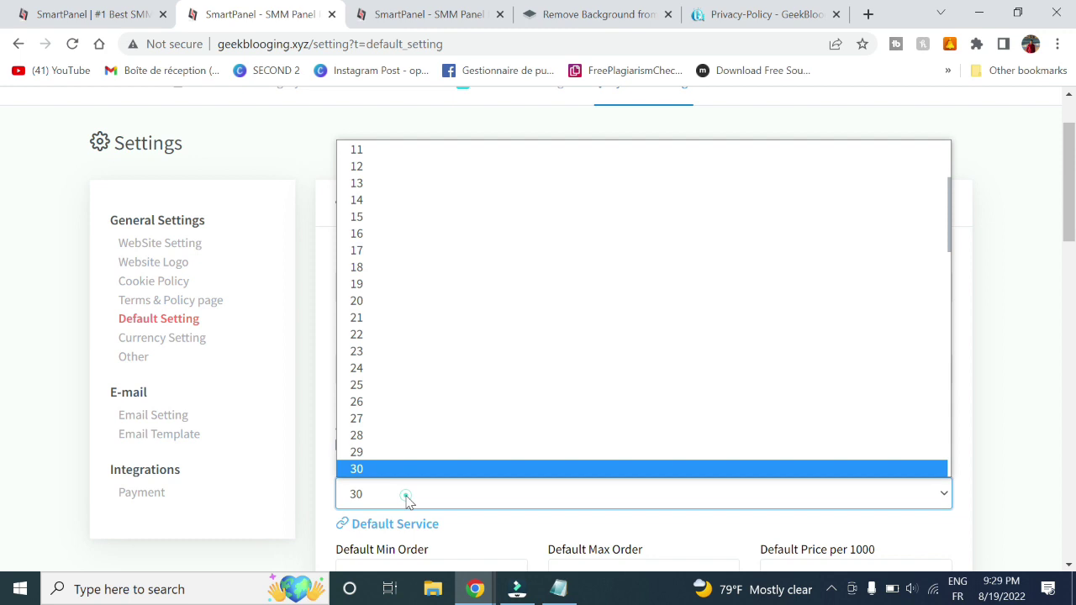
pyautogui.click(421, 472)
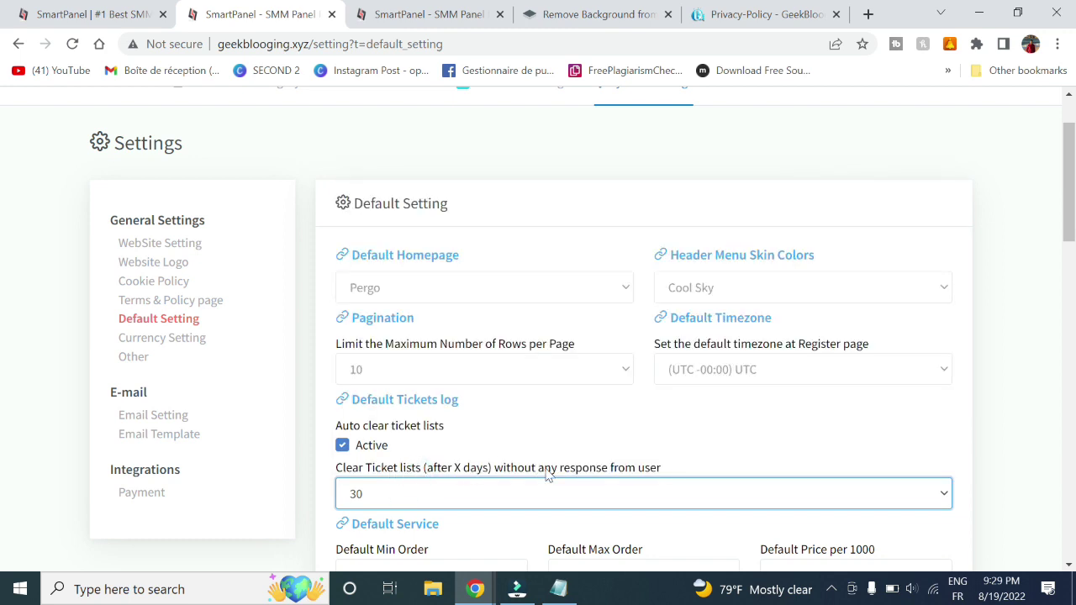
pyautogui.scroll(-2, 664, 457)
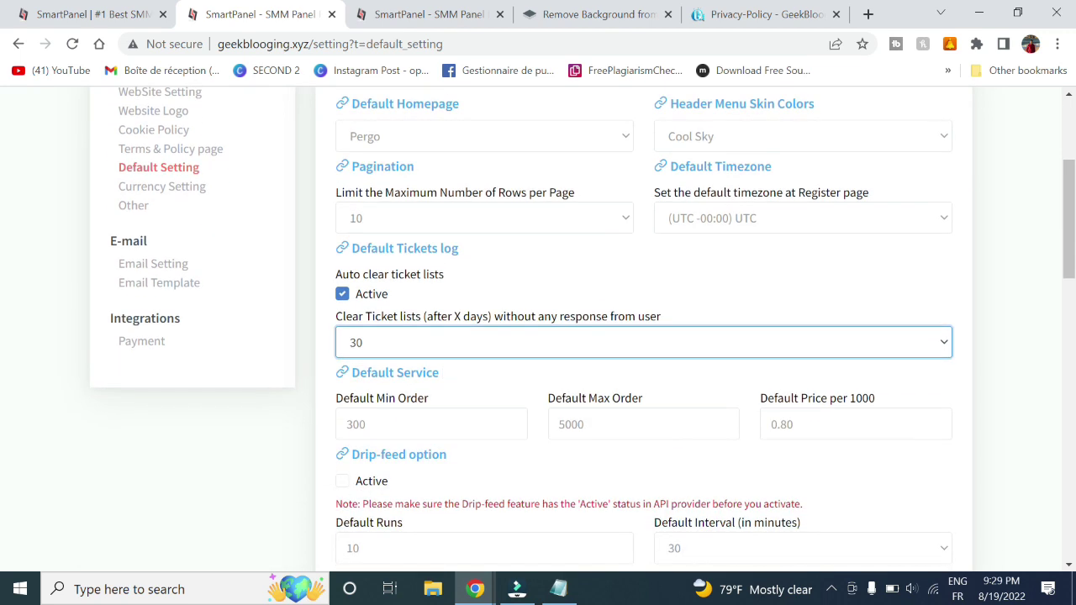
# - Enter Default Min Order 100 and Max Order 10000, then activate Drip-feed and Notification popup
pyautogui.click(348, 425)
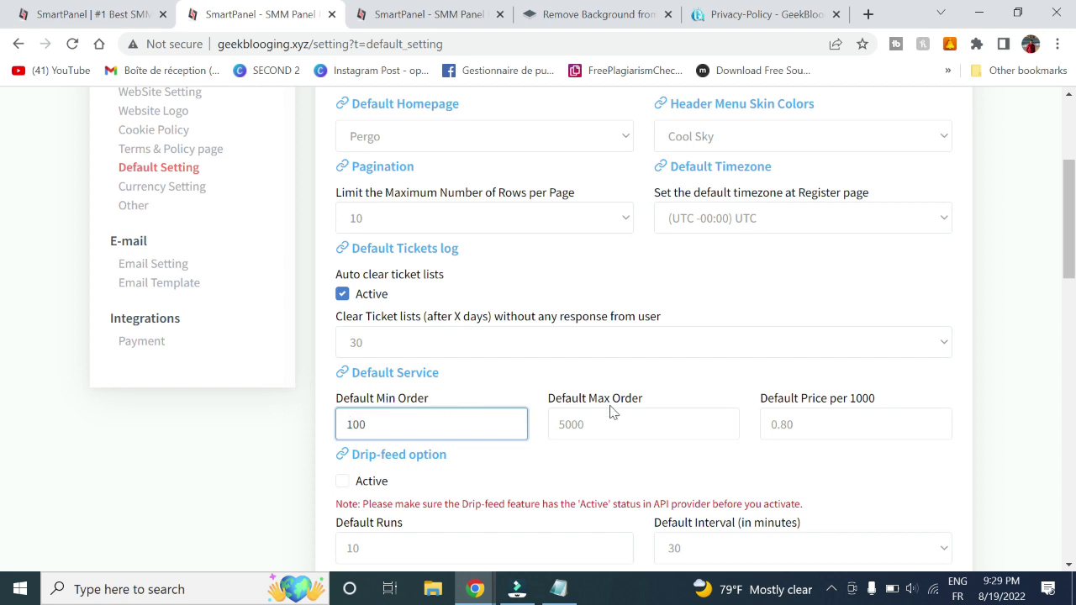
pyautogui.click(561, 426)
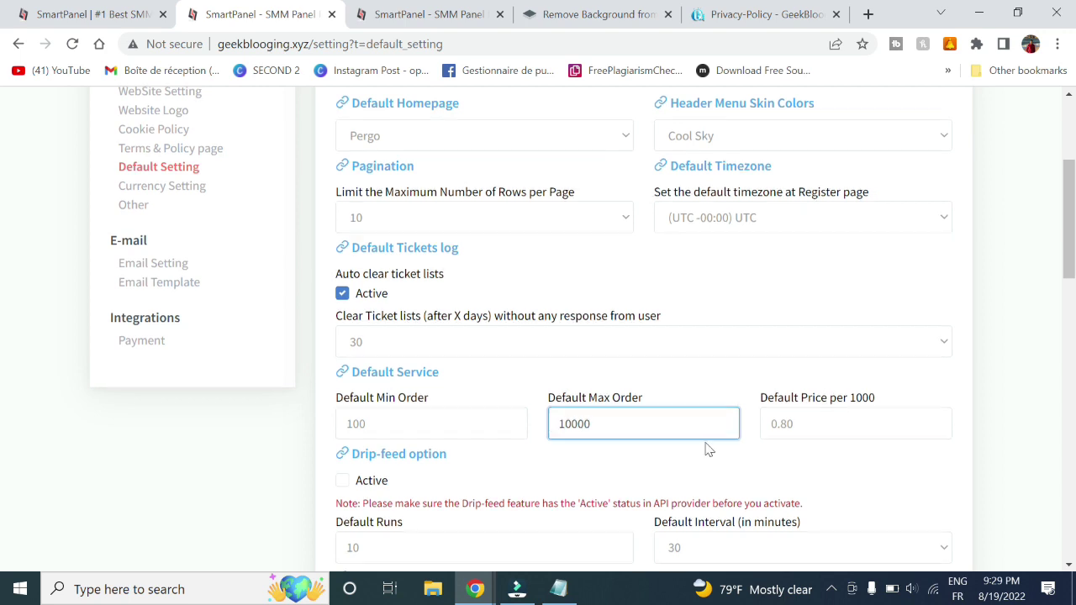
pyautogui.scroll(-1, 709, 449)
pyautogui.moveTo(416, 342); pyautogui.dragTo(359, 340)
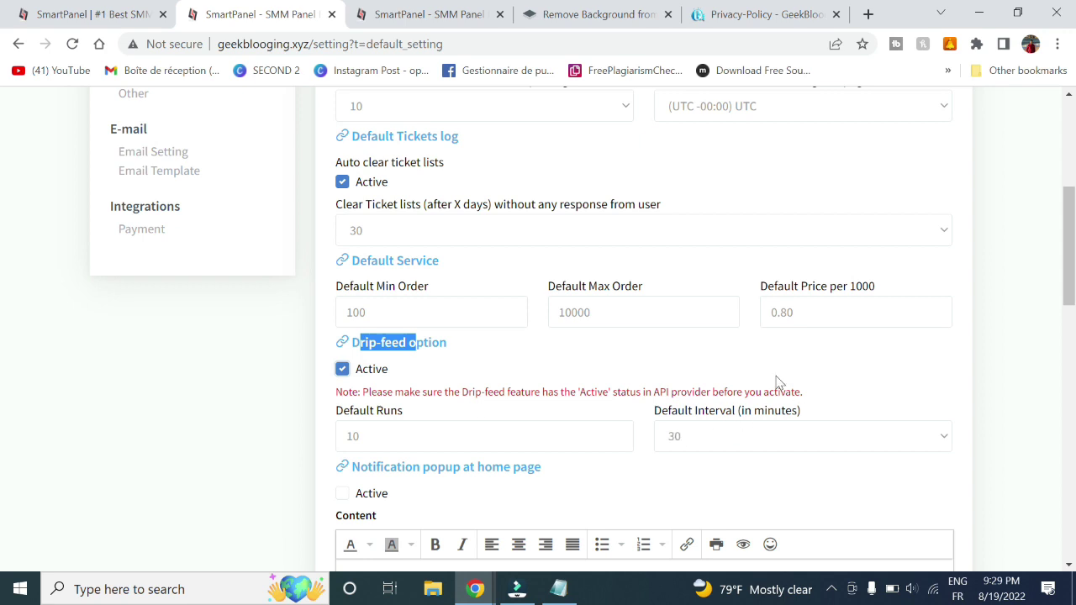
pyautogui.scroll(-2, 671, 363)
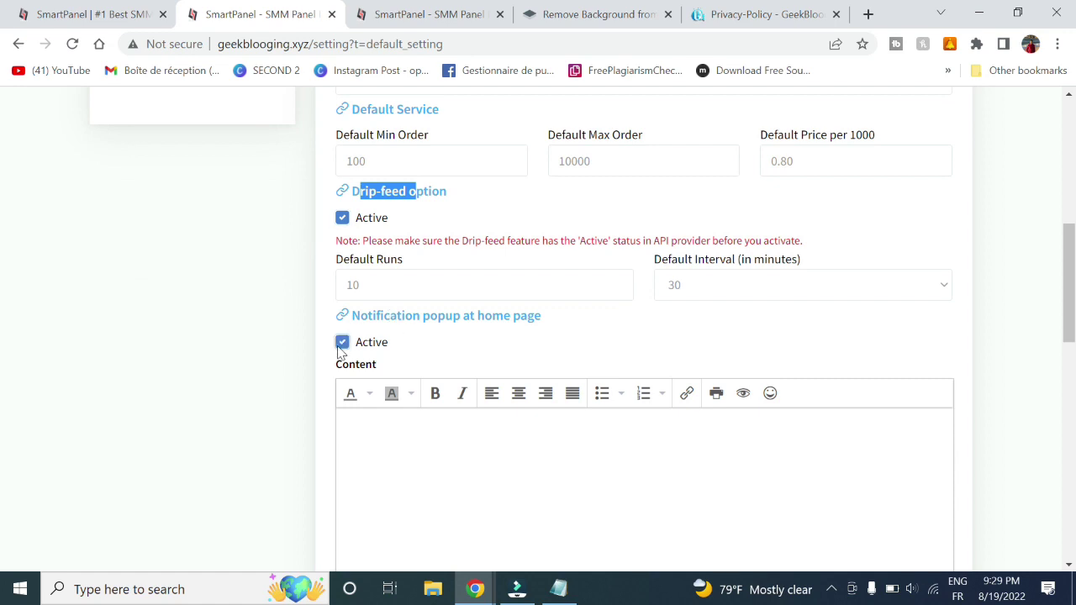
# - Enter 'Welcome' as the home-page notification popup content and save the default settings
pyautogui.scroll(-1, 462, 501)
pyautogui.click(436, 422)
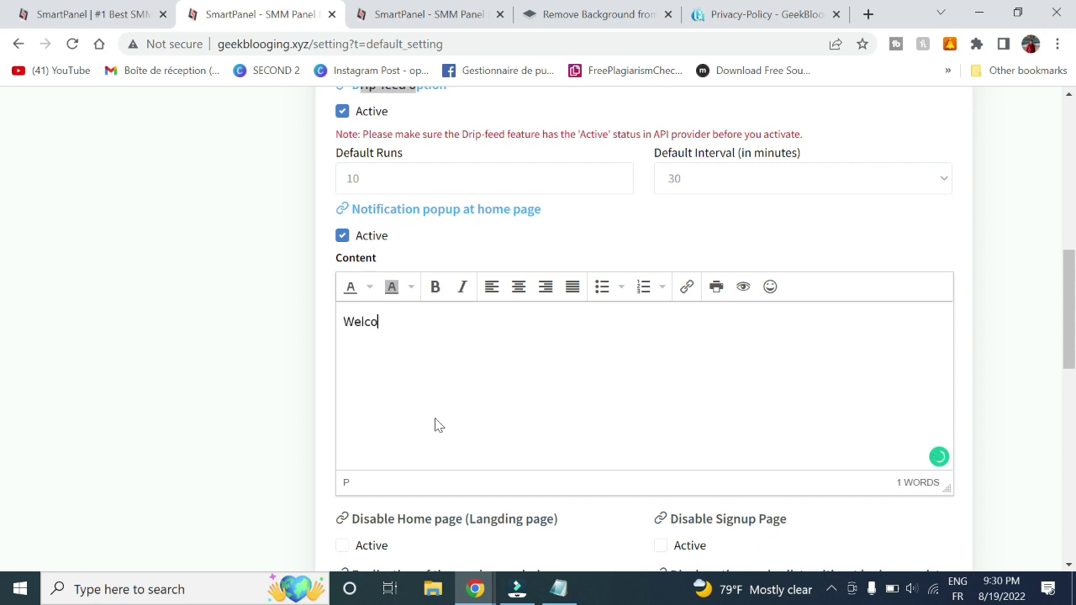
pyautogui.scroll(-10, 439, 427)
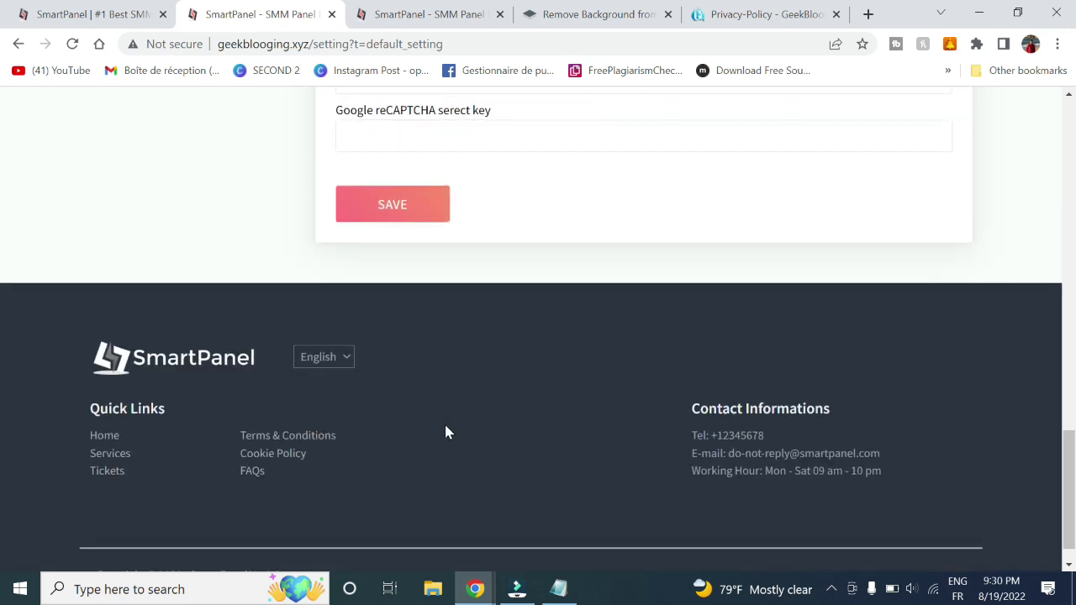
pyautogui.click(412, 223)
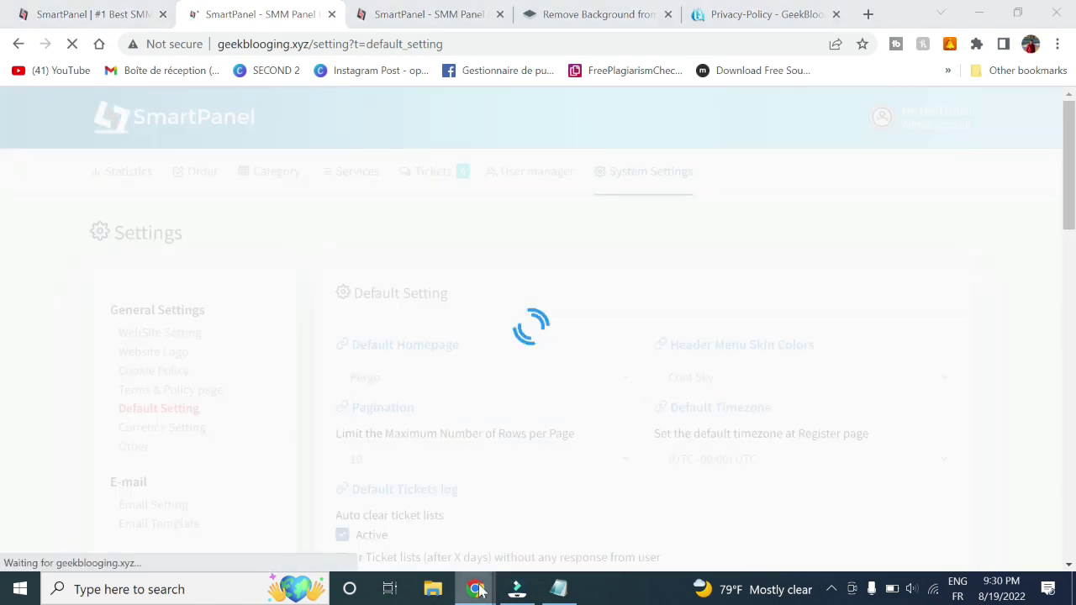
# - Reload the public homepage in the incognito window to check the Welcome popup
pyautogui.moveTo(476, 588)
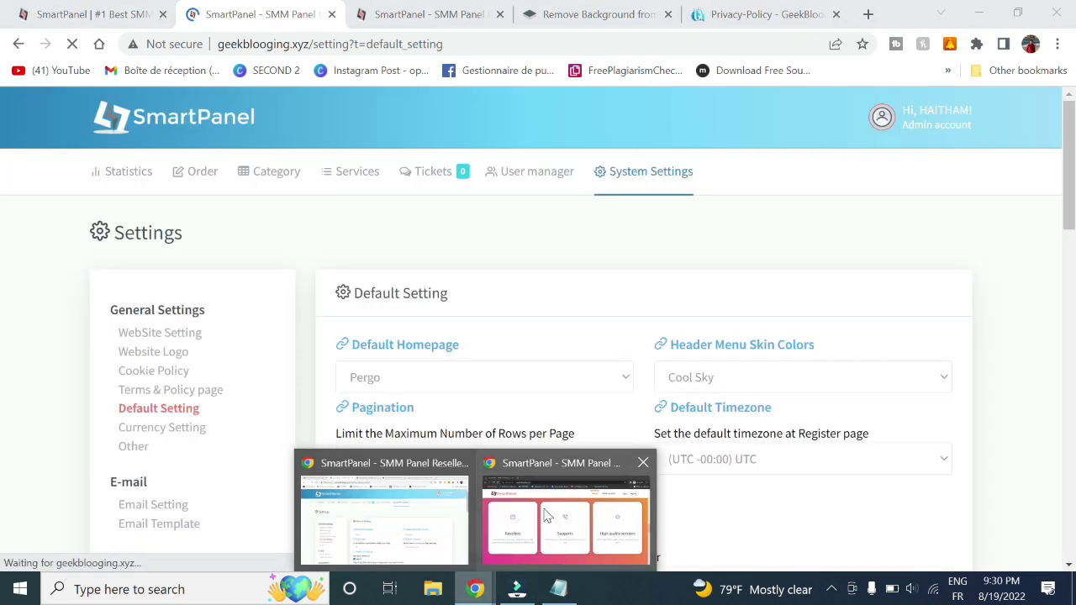
pyautogui.click(544, 514)
pyautogui.click(74, 44)
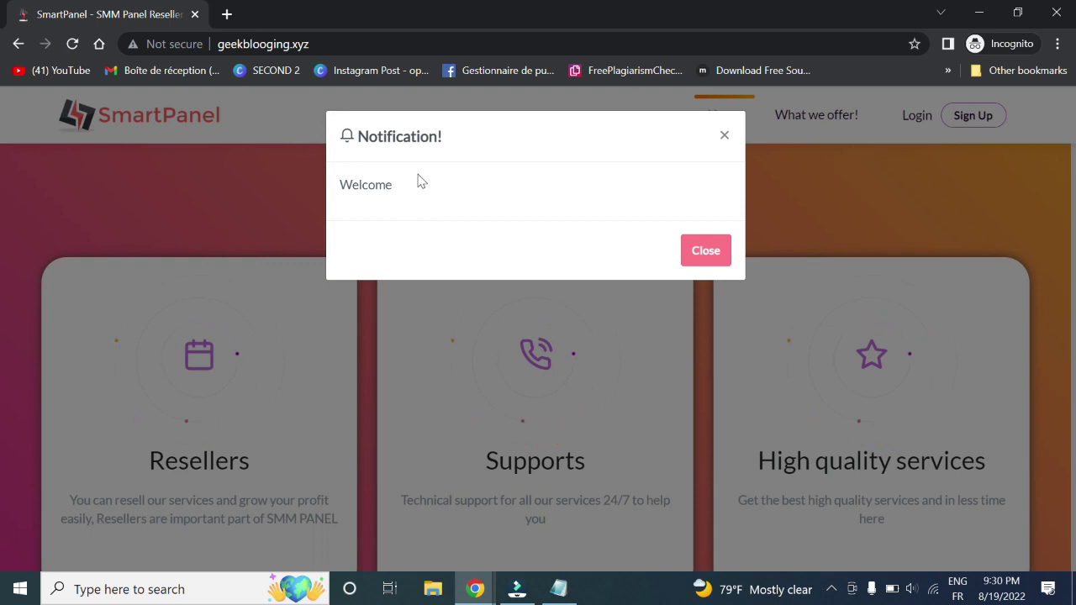
# - Dismiss the Welcome notification popup and return to the admin Default Setting page
pyautogui.click(705, 251)
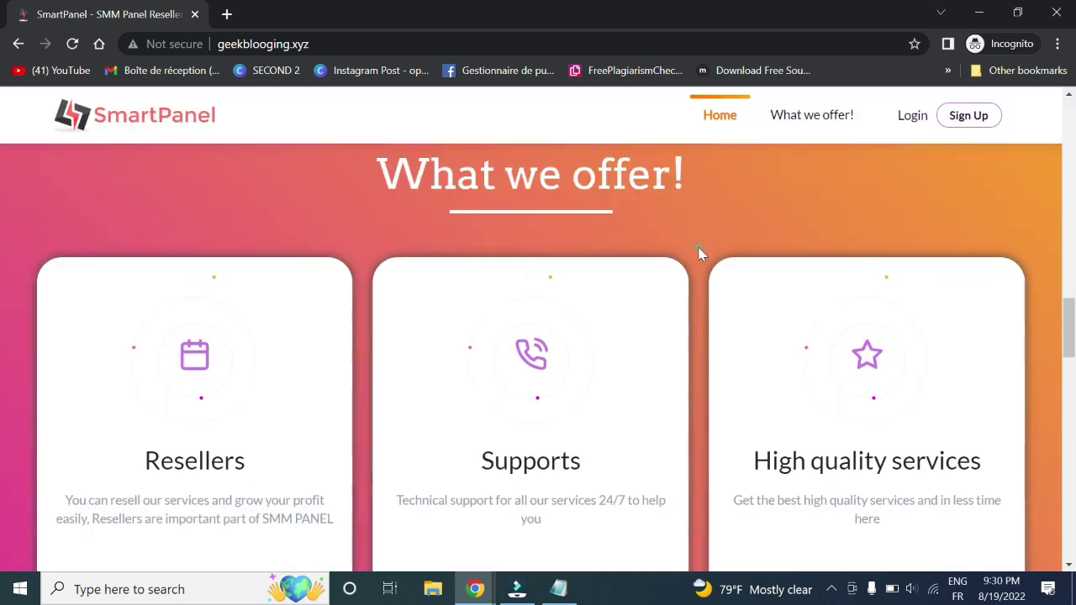
pyautogui.moveTo(476, 588)
pyautogui.click(401, 496)
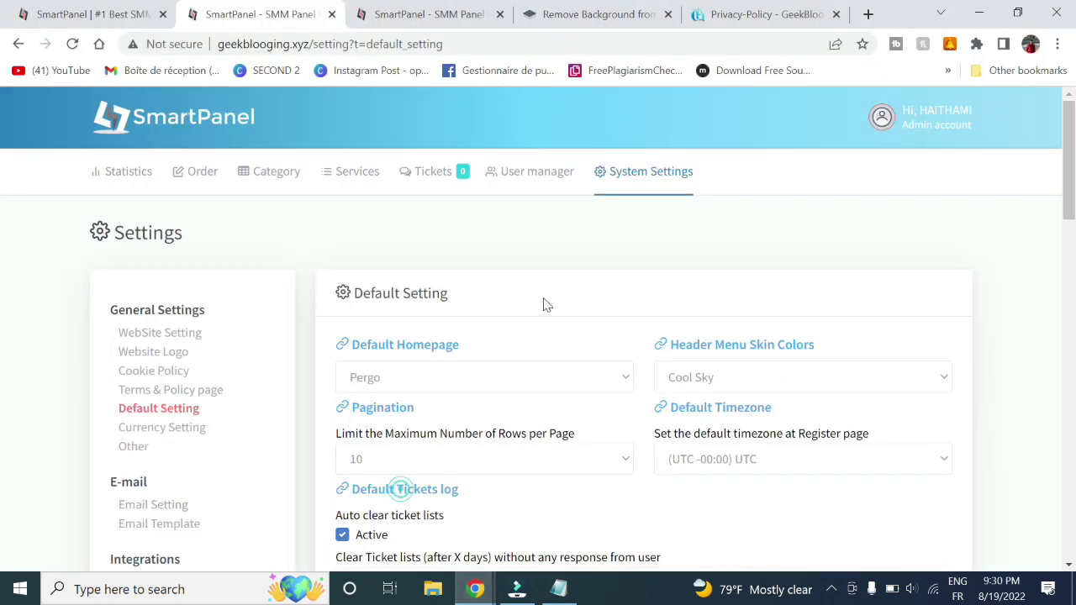